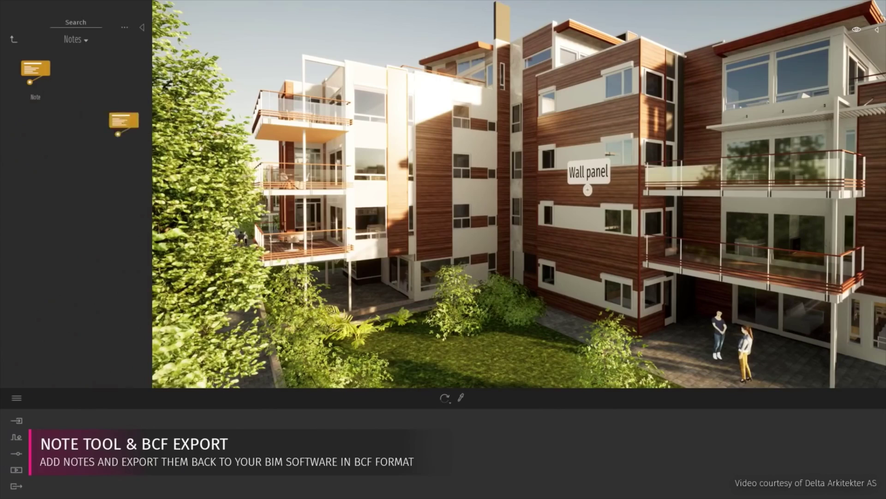
click(439, 173)
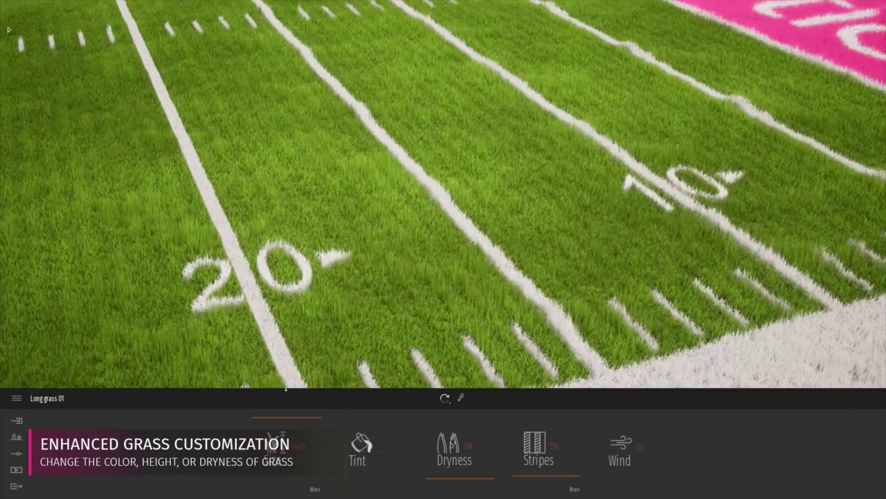
Lower the dryness and raise the stripes of the Long grass 01 material on the football field
drag(452, 415, 460, 480)
drag(530, 473, 531, 427)
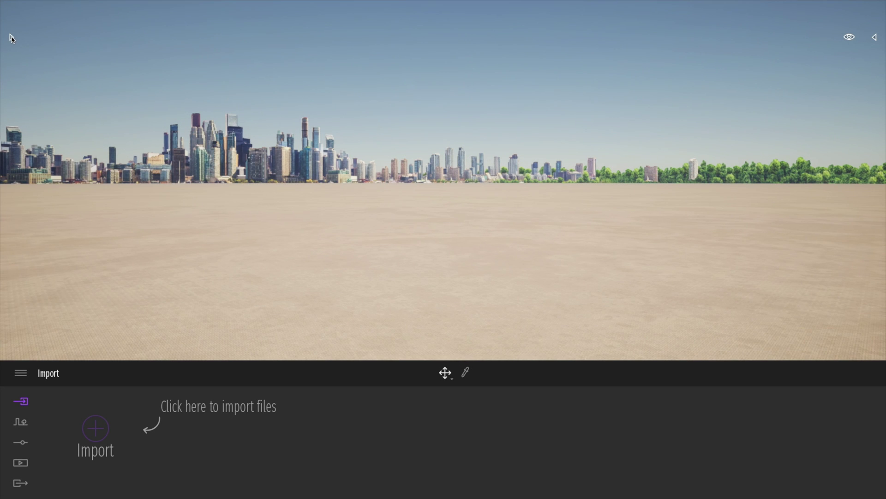
Check the installed Twinmotion version and the Mac's hardware specifications, closing each information window
click(46, 4)
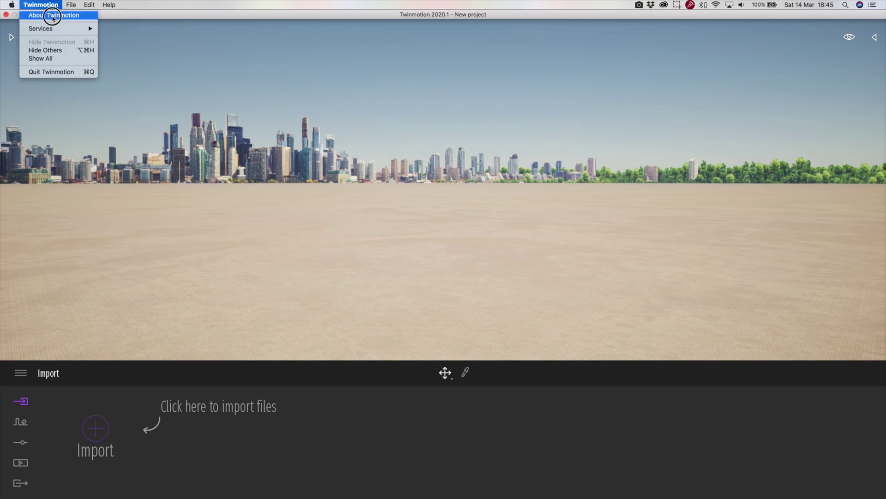
click(56, 15)
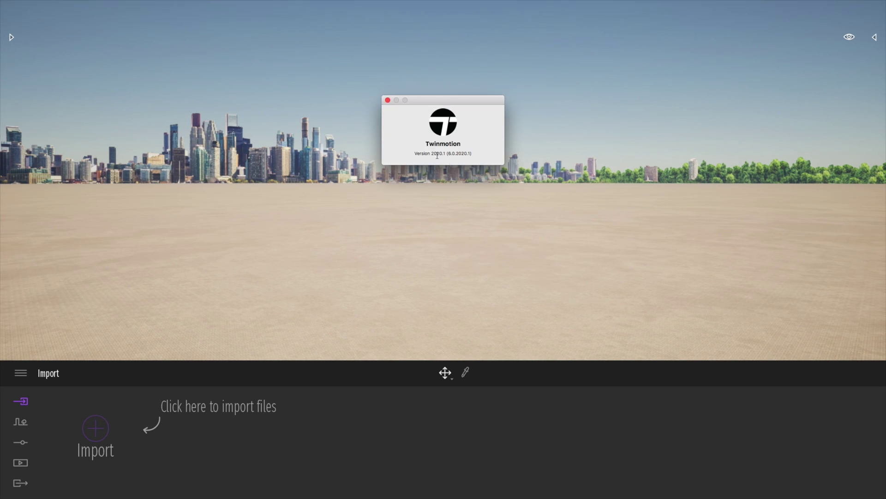
click(388, 101)
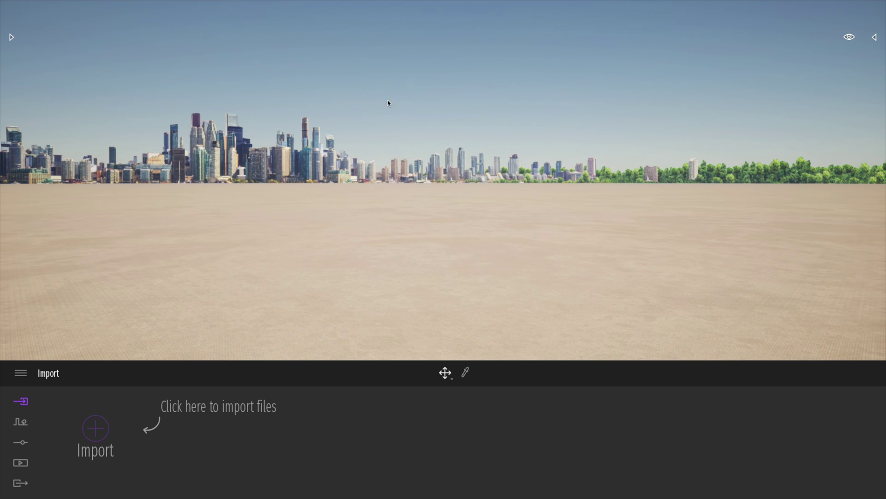
click(6, 5)
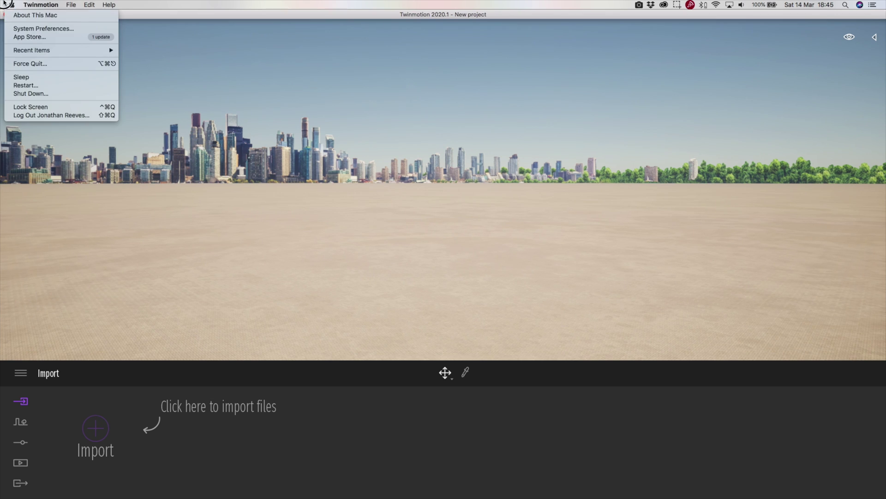
click(12, 16)
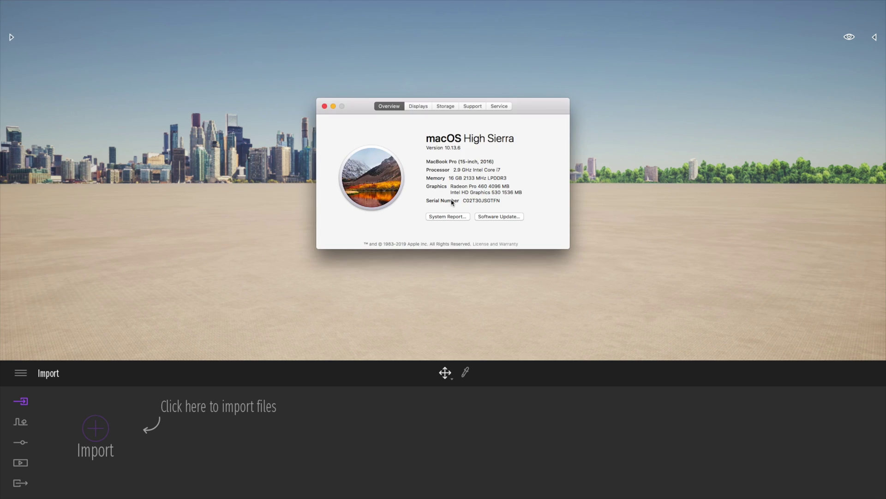
click(325, 106)
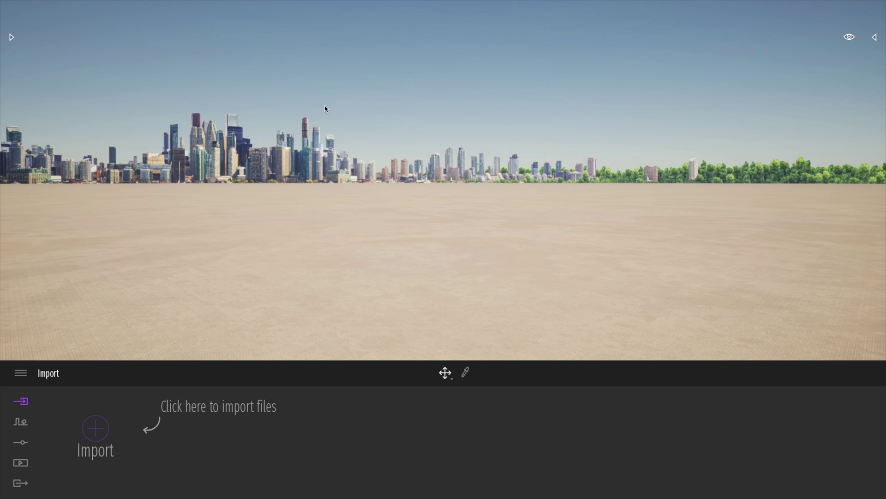
Review the graphics quality options in the preferences
click(22, 374)
click(41, 328)
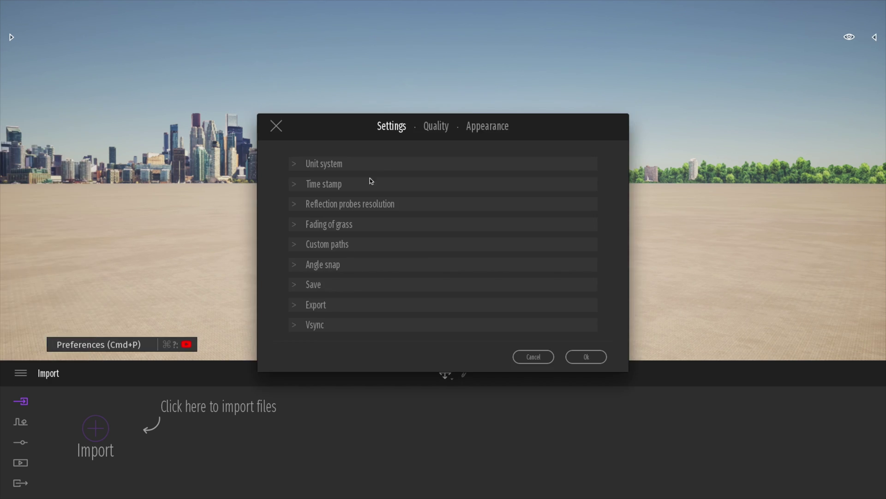
click(444, 127)
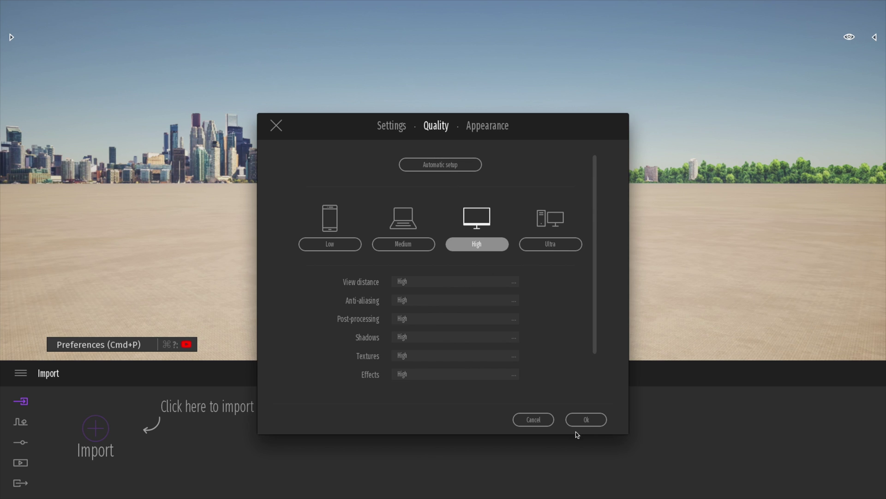
click(587, 420)
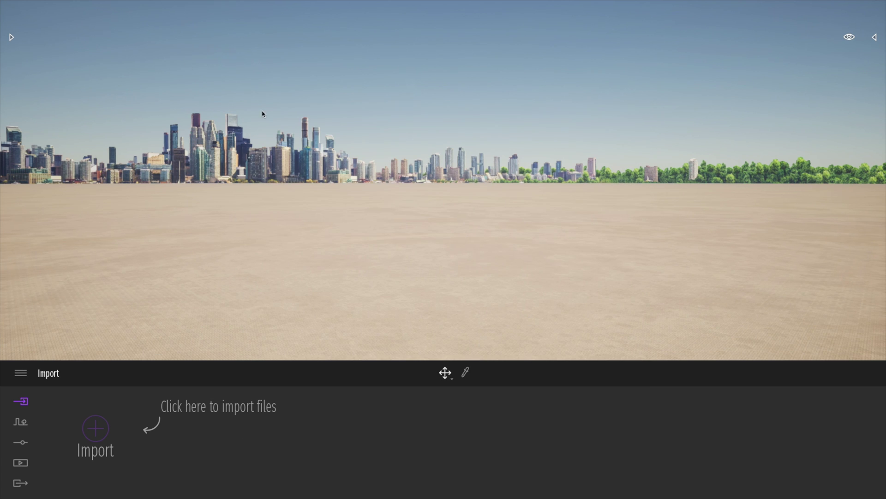
Start a Vegetation Paint set containing Rock 4, Rock 7 and Rock 9 from the Rocks library
click(20, 422)
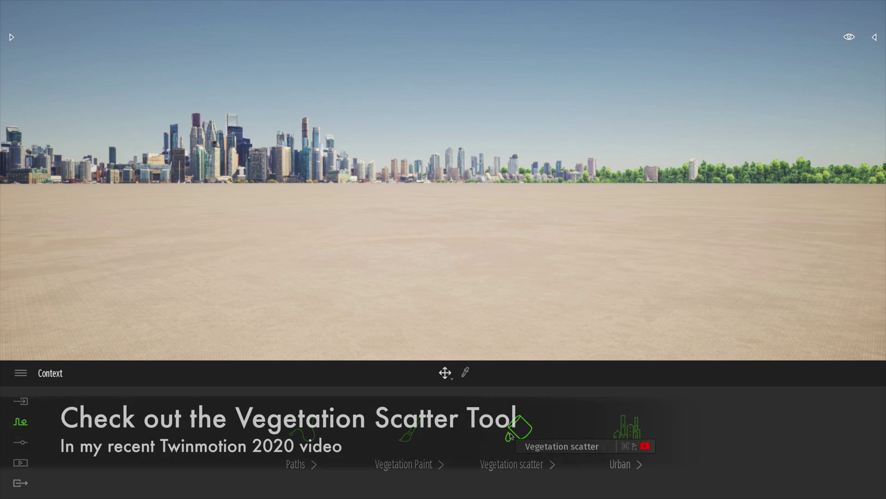
click(410, 434)
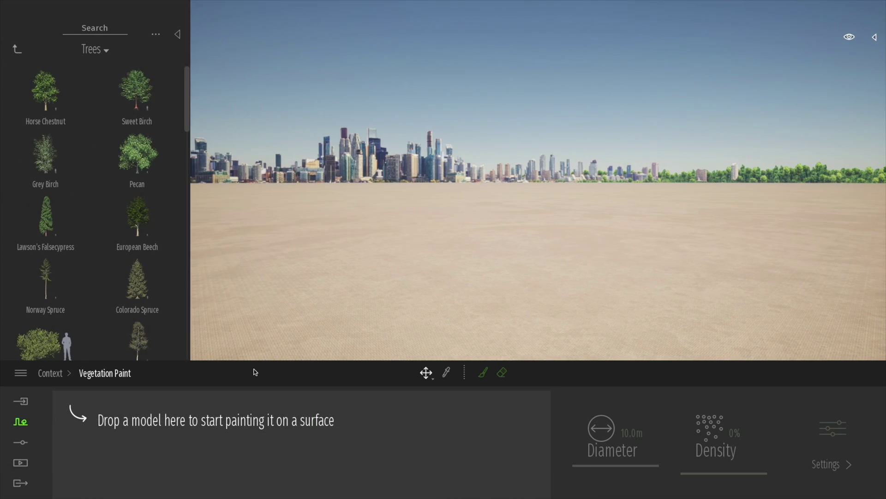
click(16, 48)
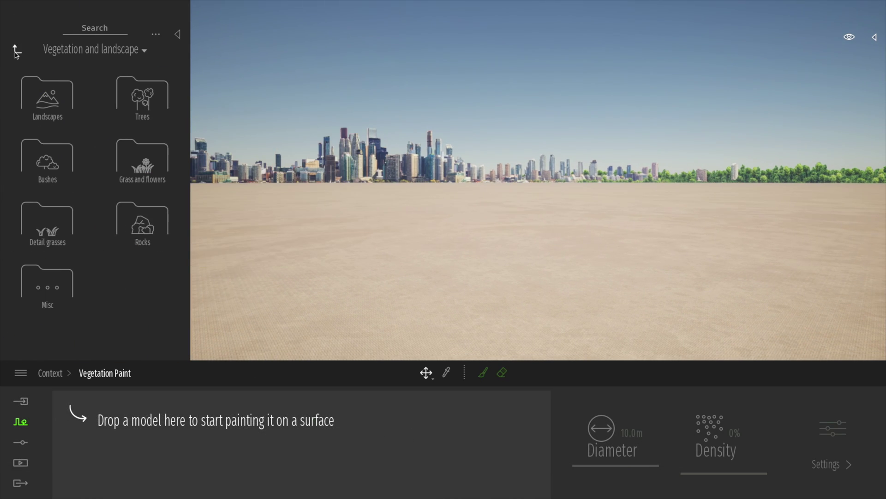
click(146, 227)
drag(135, 153, 108, 424)
drag(69, 252, 182, 431)
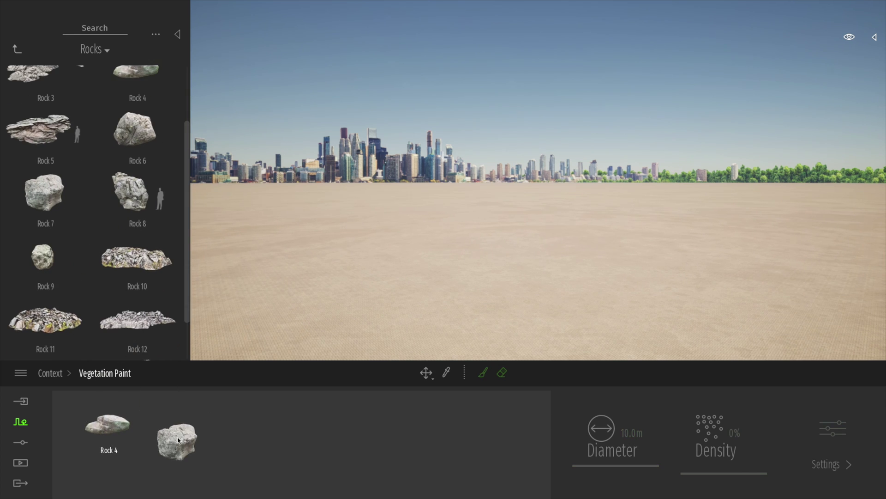
mouse_move(48, 266)
mouse_down()
mouse_move(203, 390)
mouse_move(223, 432)
mouse_up()
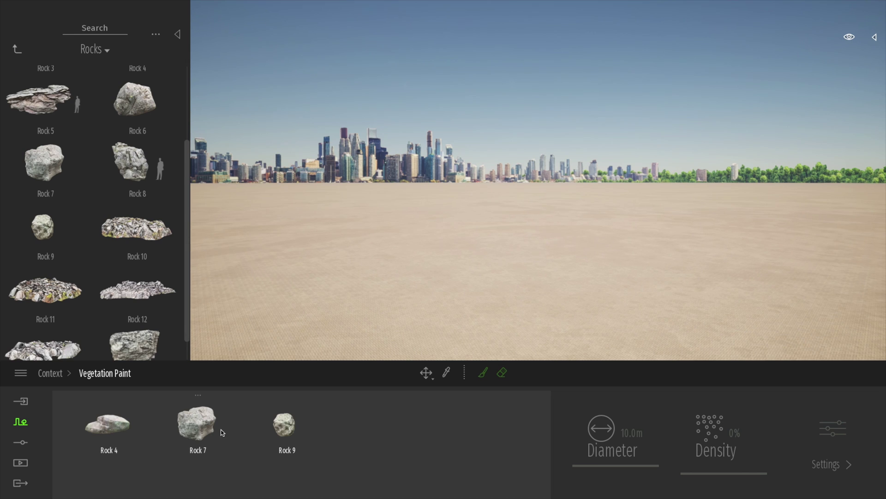
Paint a broad arc of all three rock types across the ground with a 10.0 m brush at 30% density
click(93, 435)
shift+click(288, 426)
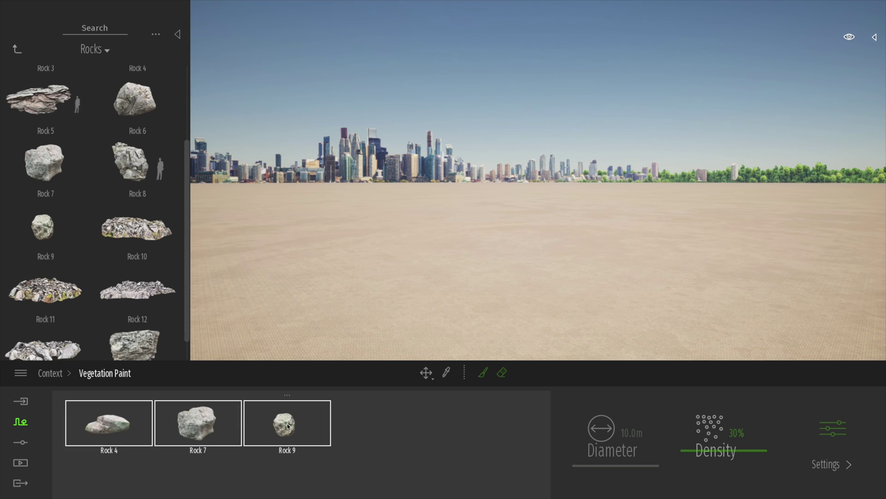
click(483, 374)
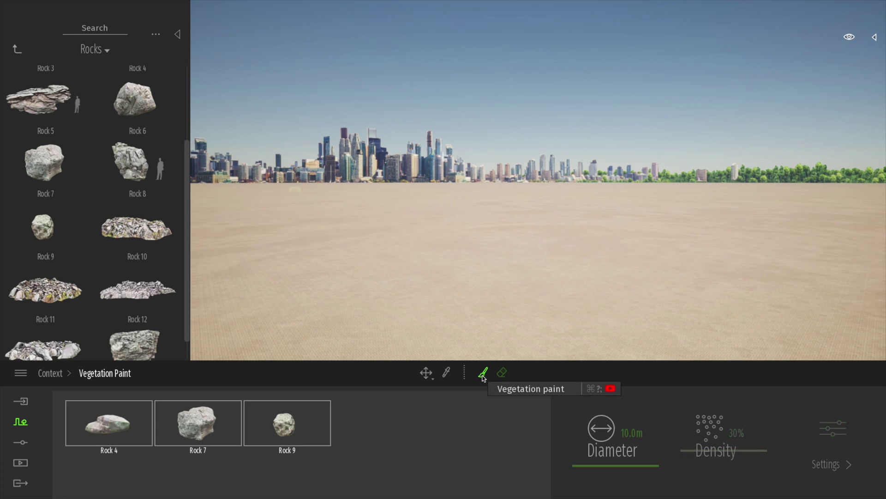
mouse_move(356, 310)
mouse_down()
mouse_move(554, 270)
mouse_move(659, 275)
mouse_move(783, 306)
mouse_move(785, 296)
mouse_move(518, 259)
mouse_move(332, 293)
mouse_move(293, 322)
mouse_up()
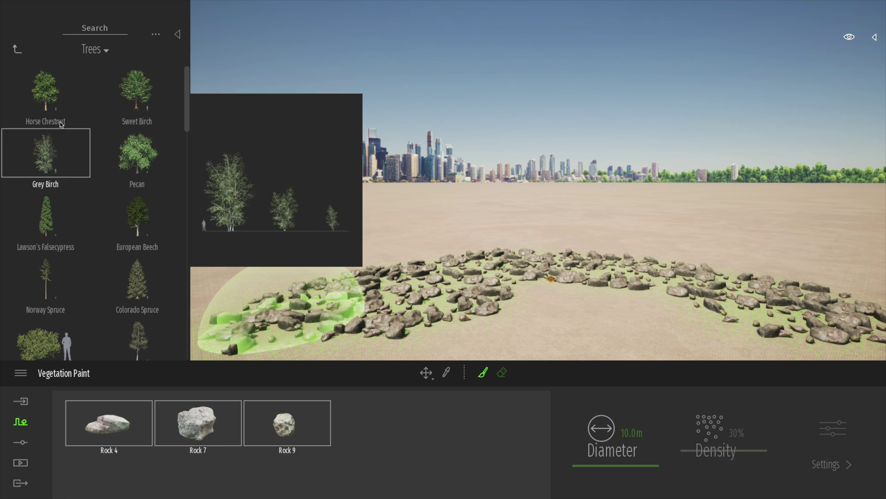
Select the painted rocks in the scene hierarchy and toggle their visibility off and on
click(16, 49)
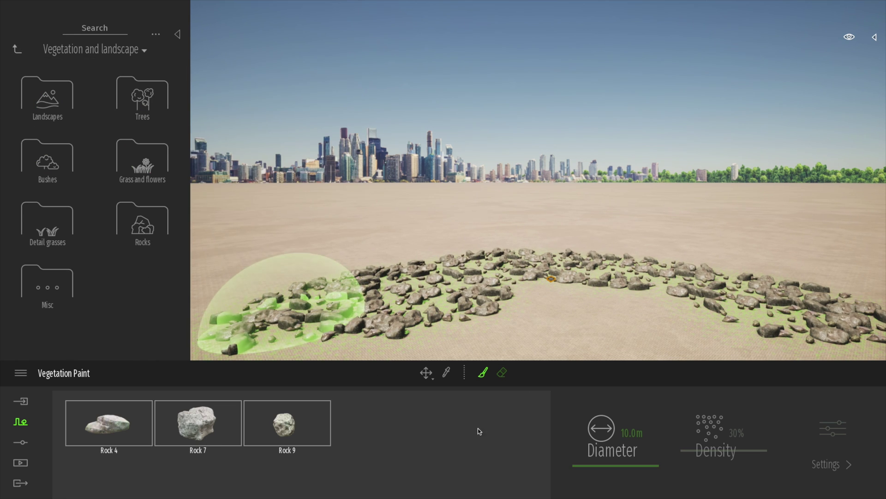
click(876, 37)
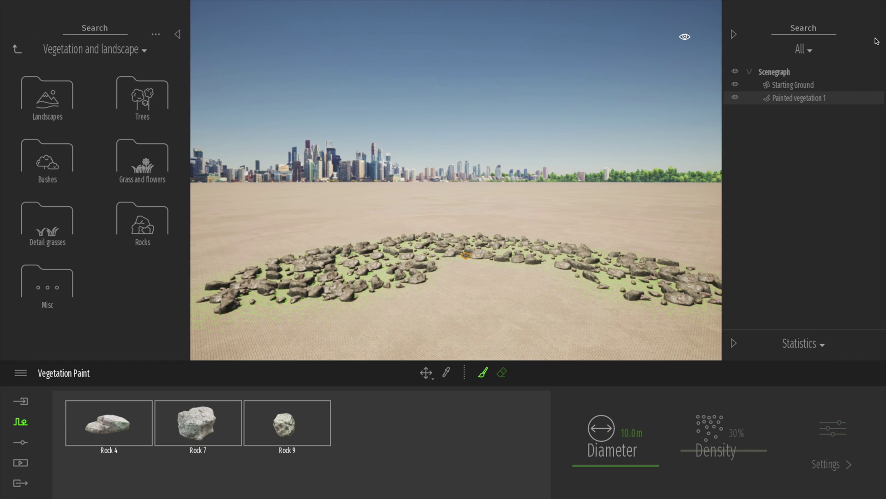
click(780, 102)
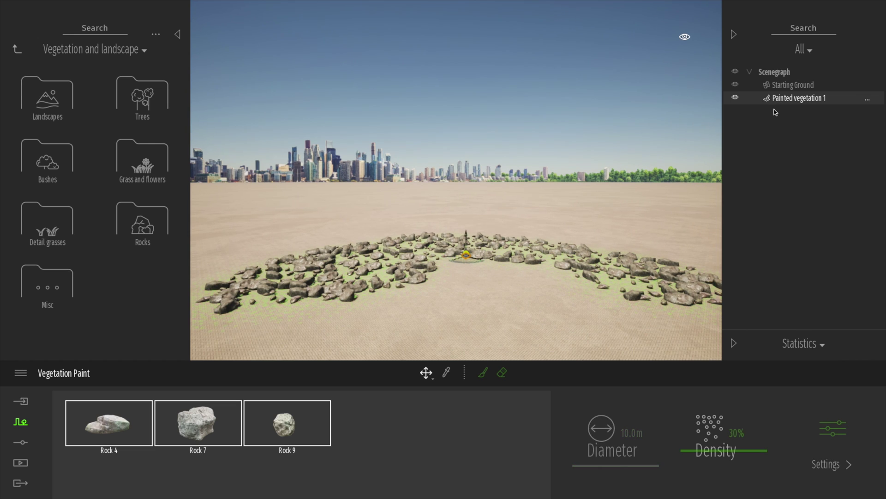
click(735, 97)
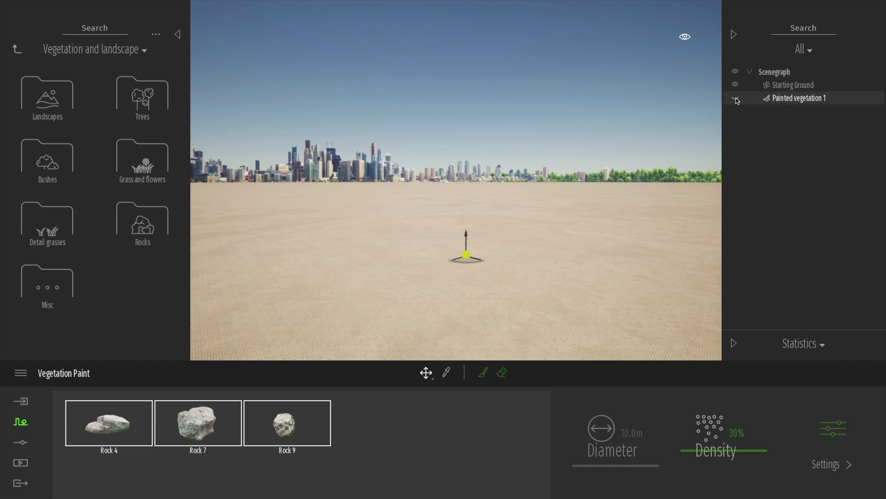
click(735, 97)
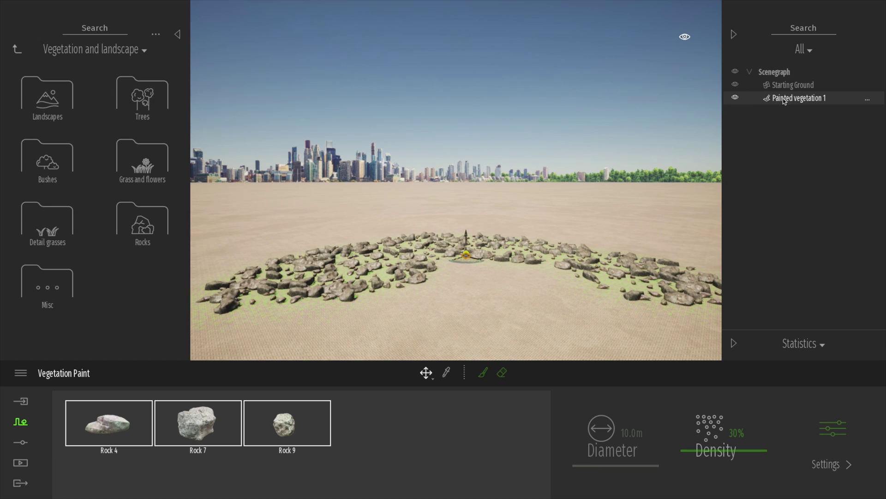
Set the density of Rock 7 in the painted arc to 74%
click(417, 478)
click(195, 428)
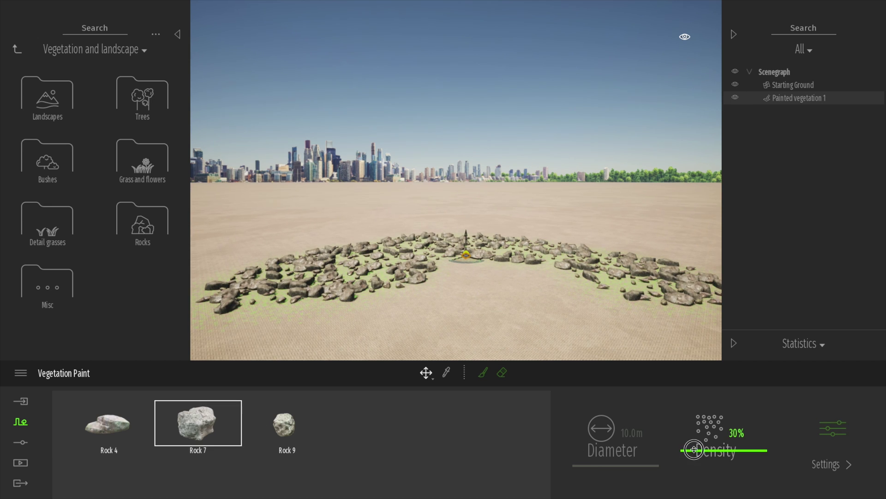
drag(694, 449, 691, 415)
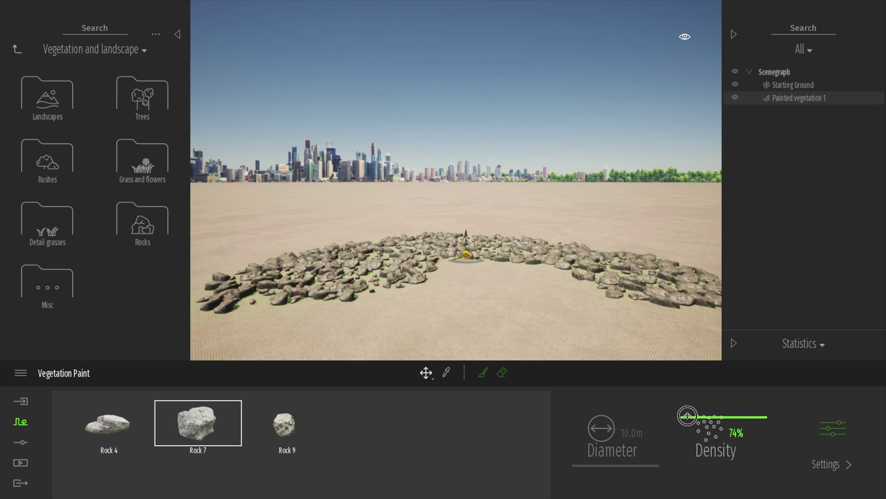
Set the density of Rock 9 to 34% and of Rock 4 to 29% in the painted arc
click(274, 431)
mouse_move(695, 452)
mouse_down()
mouse_move(693, 468)
mouse_move(689, 401)
mouse_move(693, 447)
mouse_up()
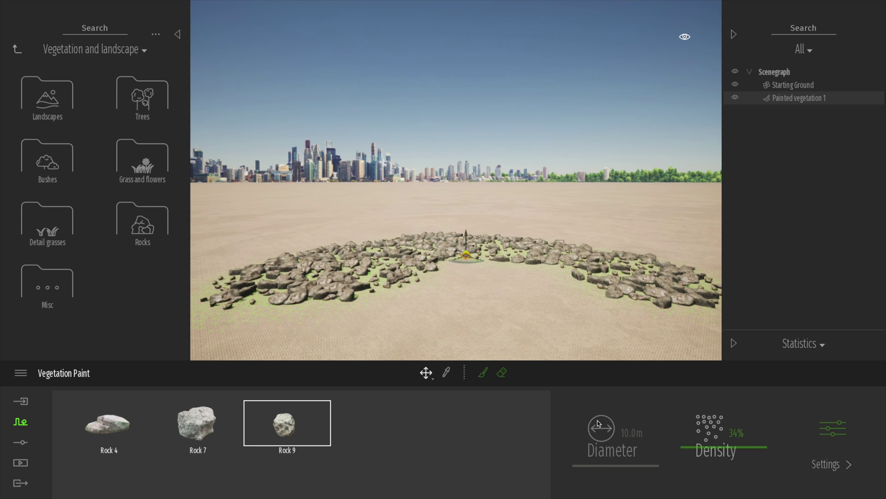
click(107, 429)
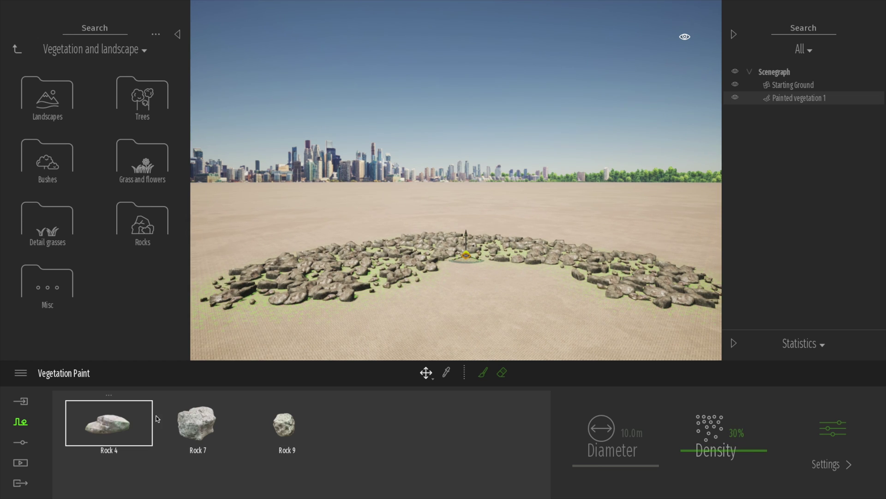
mouse_move(695, 451)
mouse_down()
mouse_move(692, 402)
mouse_move(693, 457)
mouse_up()
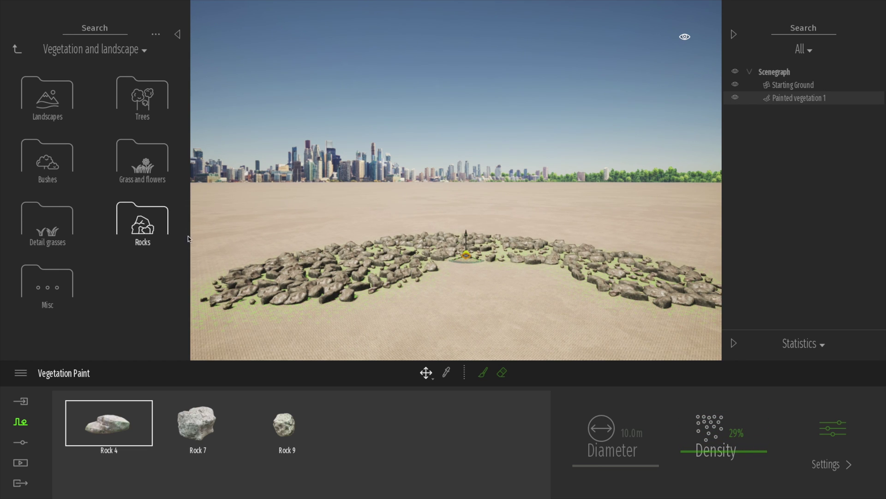
Add Rock 2 and Rock 3 to the painted rock mix, with Rock 2's density set to 36%
click(152, 229)
drag(118, 95, 308, 422)
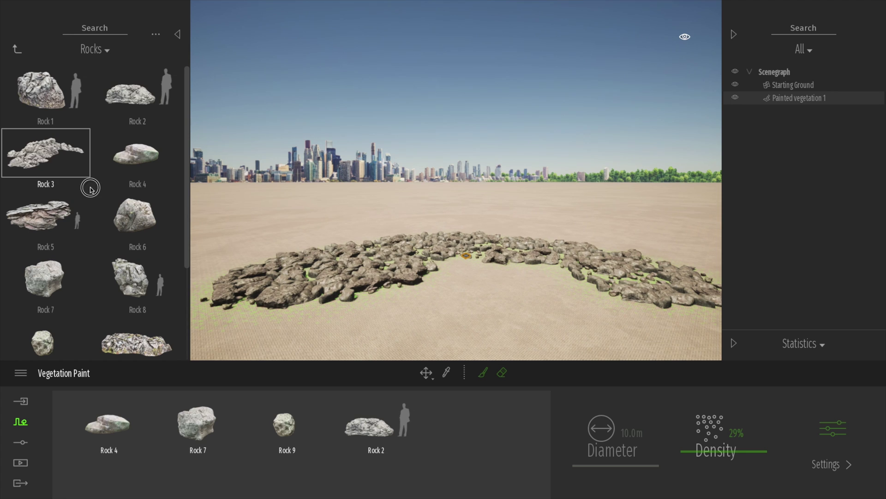
drag(90, 189, 446, 447)
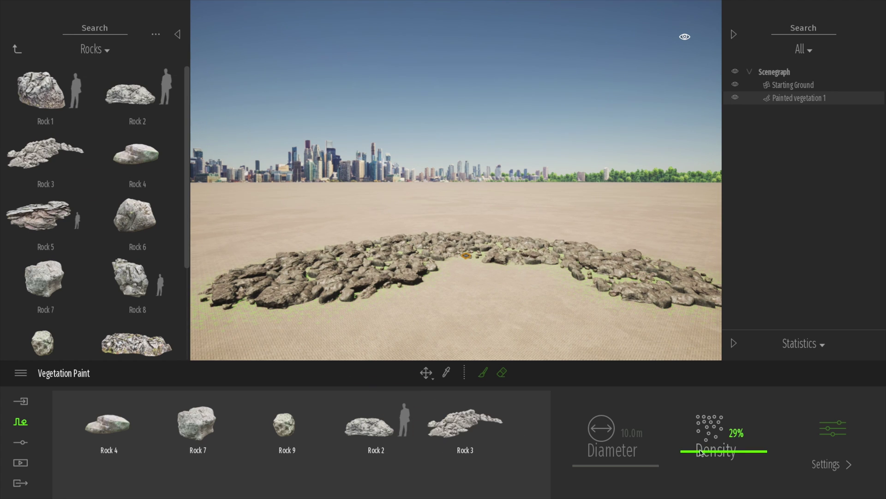
mouse_move(700, 451)
mouse_down()
mouse_move(696, 422)
mouse_move(702, 451)
mouse_move(691, 462)
mouse_move(693, 446)
mouse_up()
click(380, 430)
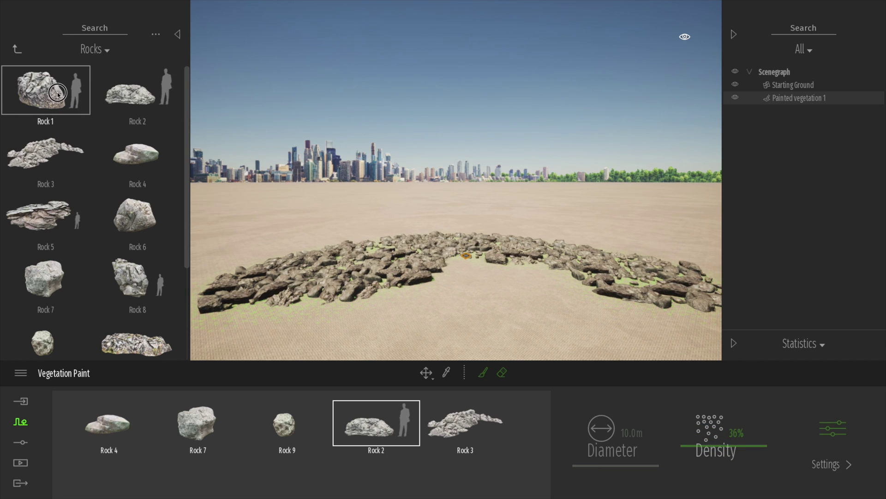
Add Rock 8 to the painted rock mix and set its density to 100%
drag(44, 90, 489, 430)
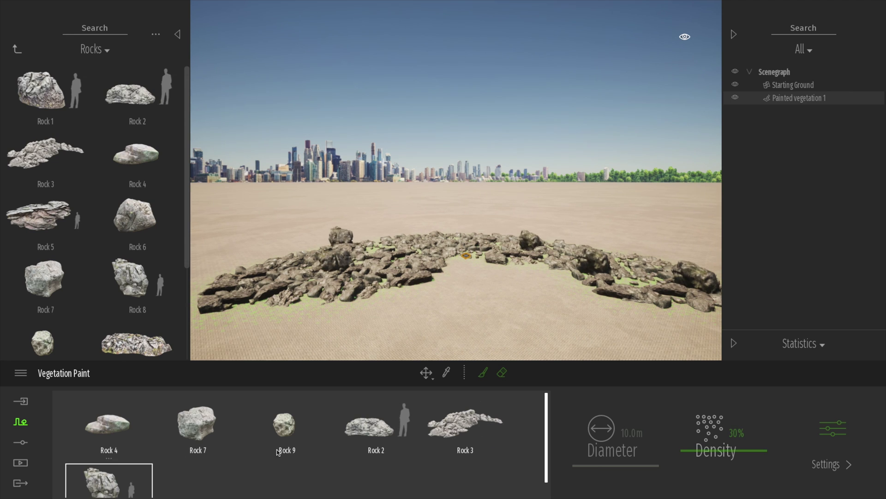
drag(687, 441, 687, 376)
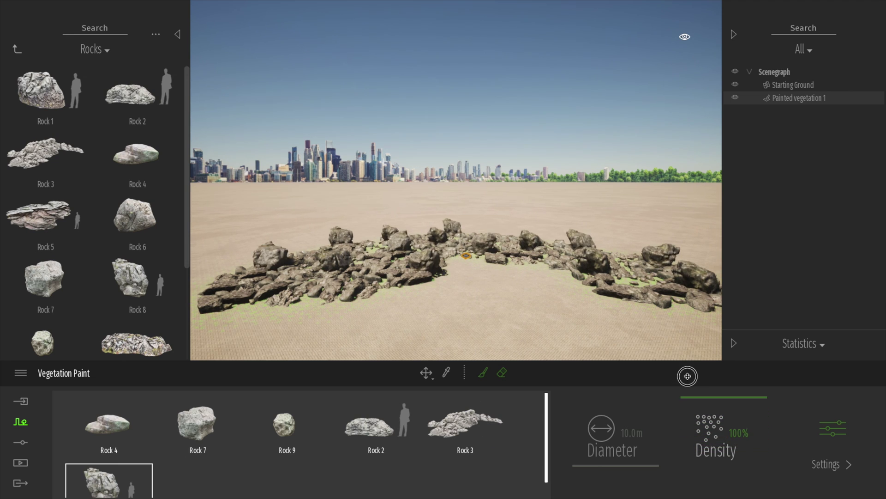
key(w)
key(a)
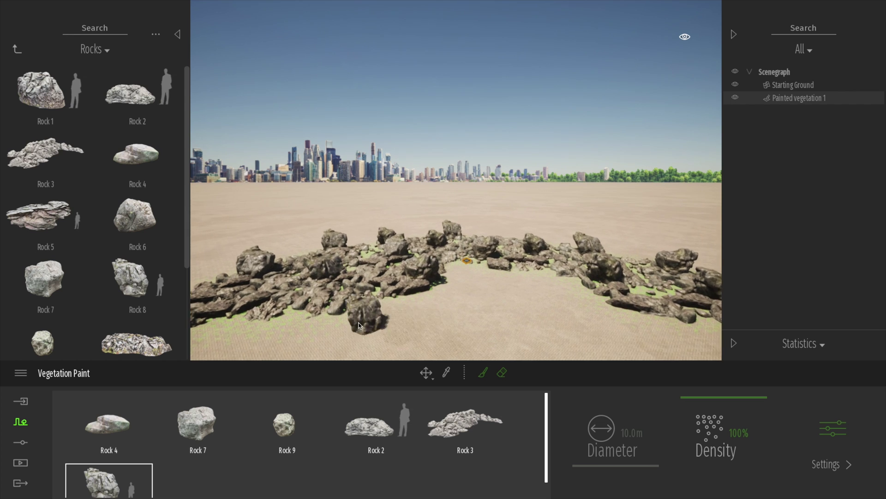
Remove Rock 9, Rock 2 and Rock 7 from the painted rock mix
key(w)
key(a)
right_drag(396, 313, 395, 308)
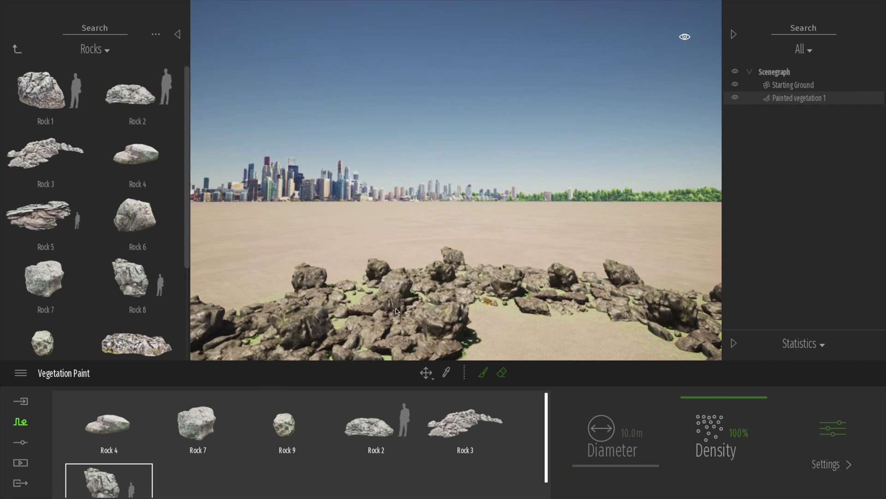
key(q)
scroll(395, 316, up, 5)
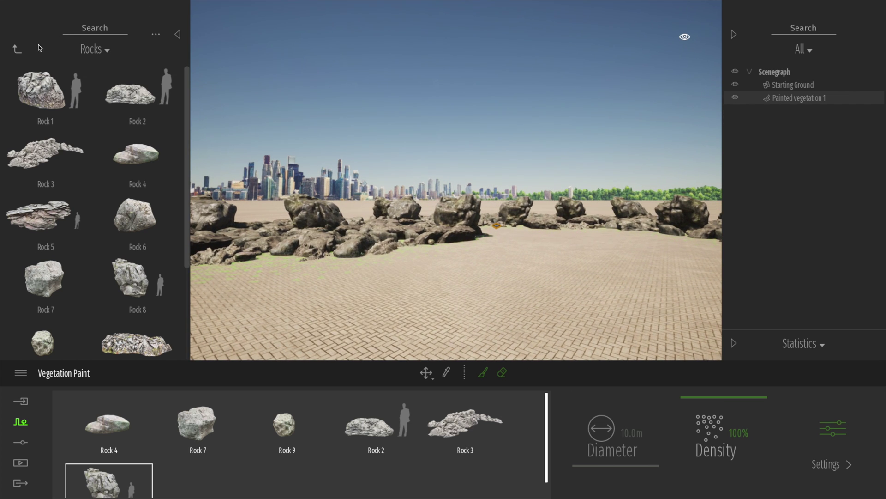
click(14, 52)
click(292, 431)
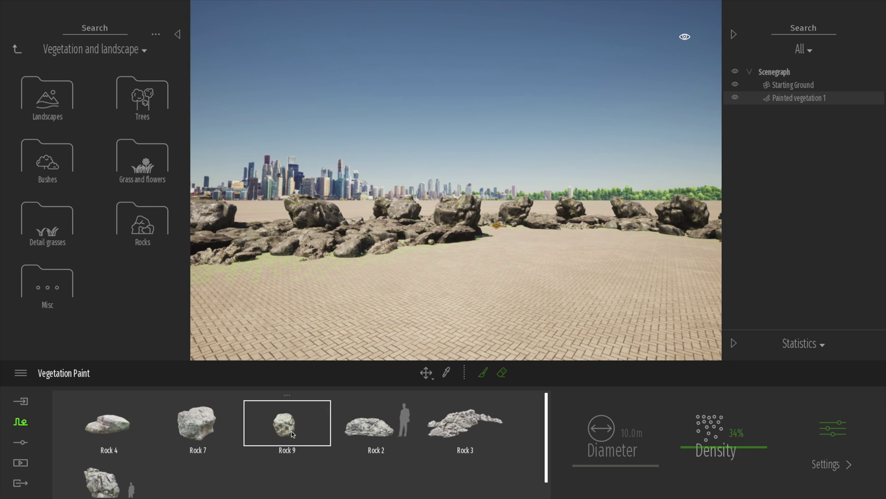
key(Delete)
click(288, 423)
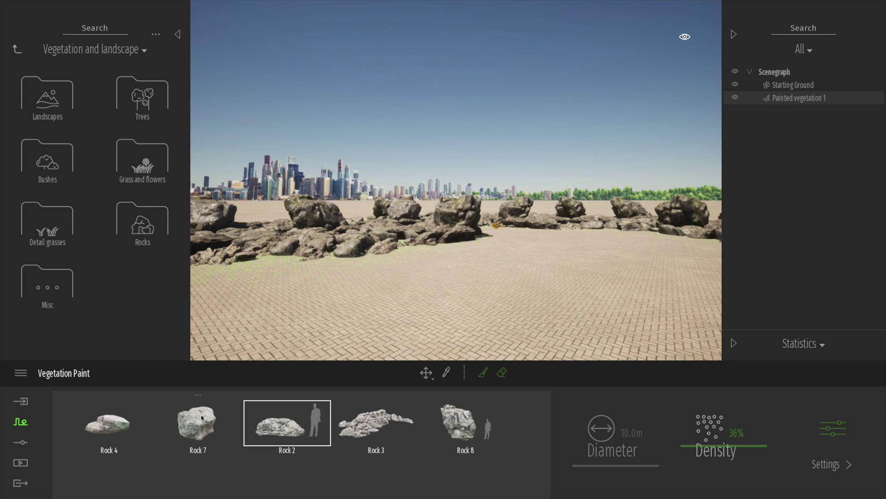
key(Delete)
click(201, 421)
key(Delete)
Add Tropical palm 1 from the Bushes library to the painted rock mix
right_drag(342, 279, 354, 305)
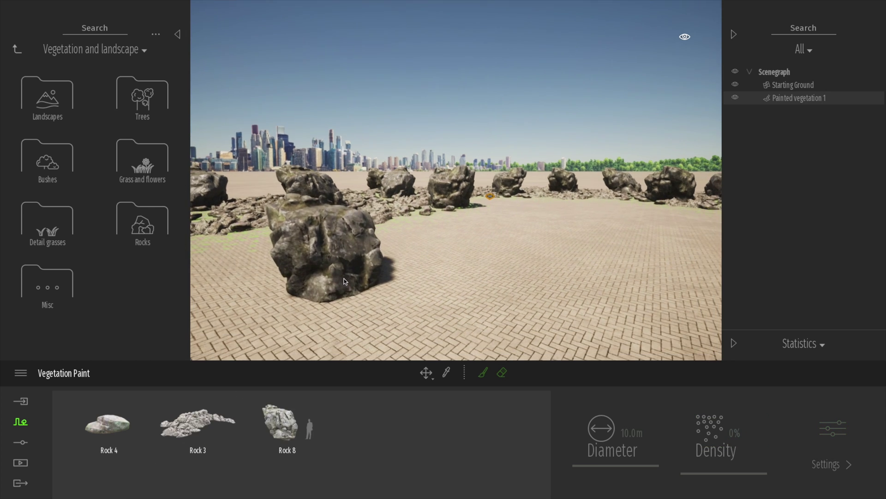
scroll(343, 279, down, 3)
middle_drag(342, 279, 350, 295)
click(17, 49)
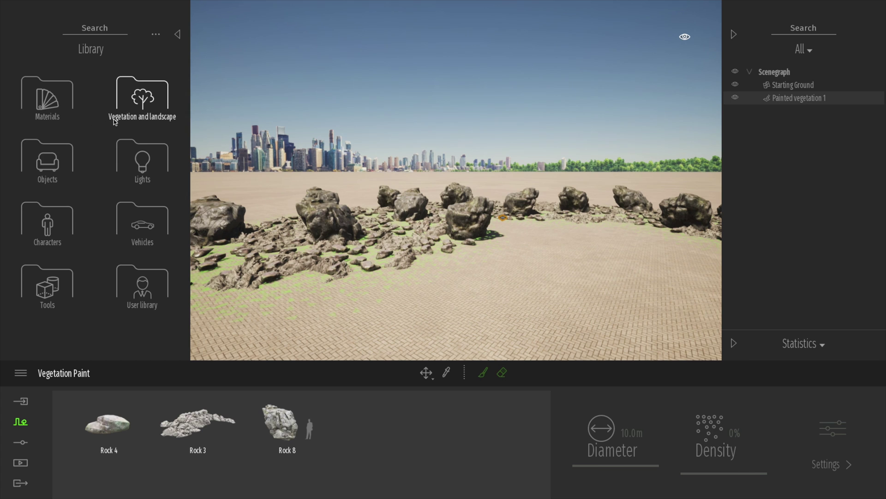
click(143, 103)
click(58, 161)
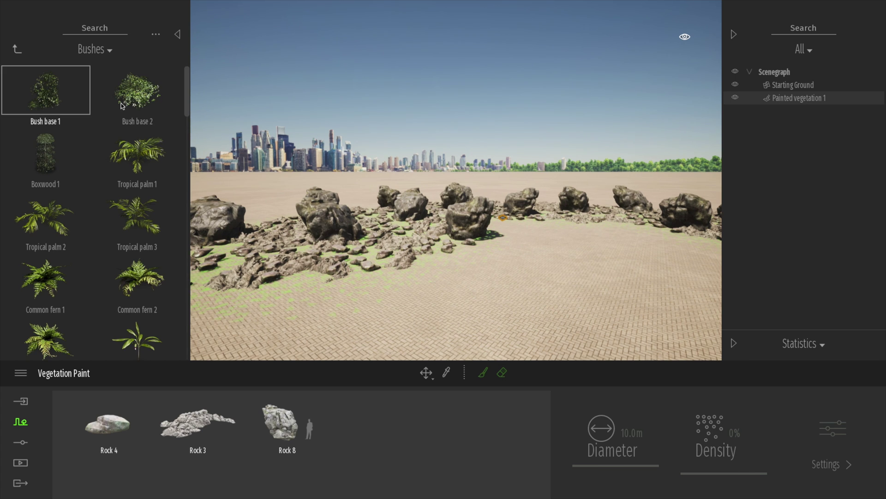
mouse_move(137, 157)
mouse_down()
mouse_move(307, 376)
mouse_move(376, 427)
mouse_up()
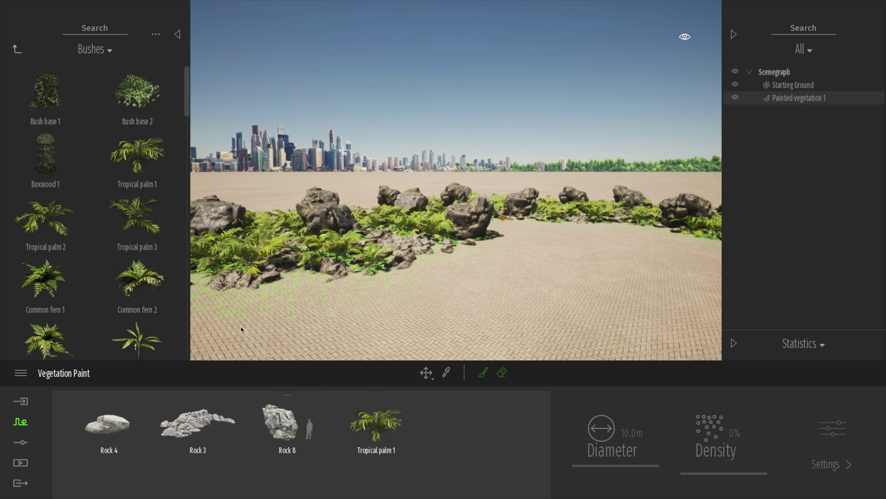
Add Common fern 3 to the painted mix and set its density to 32%
key(a)
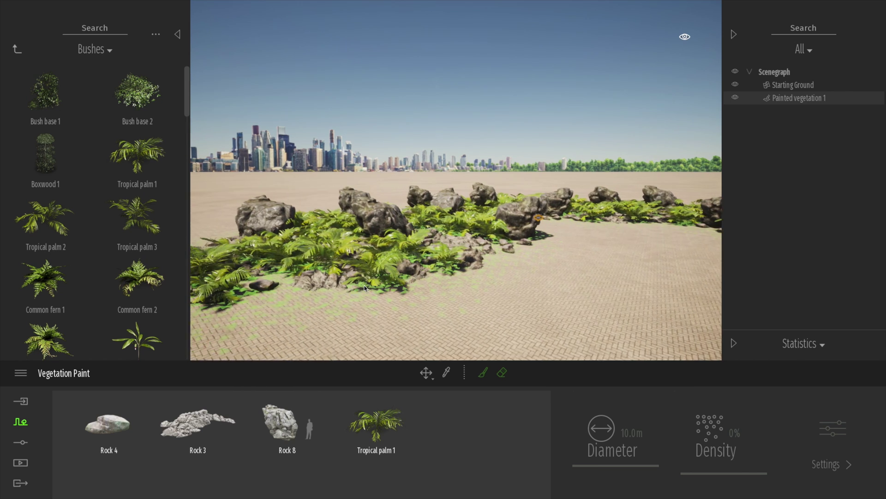
key(a)
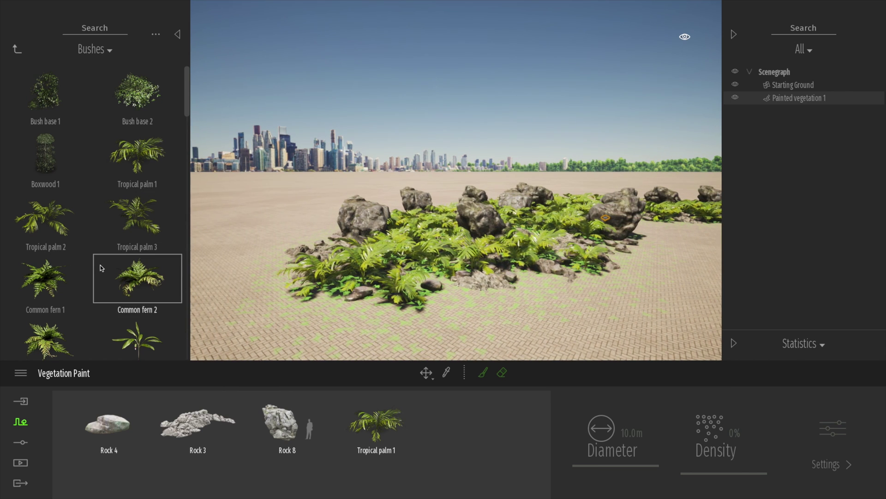
scroll(100, 265, down, 2)
drag(44, 236, 457, 434)
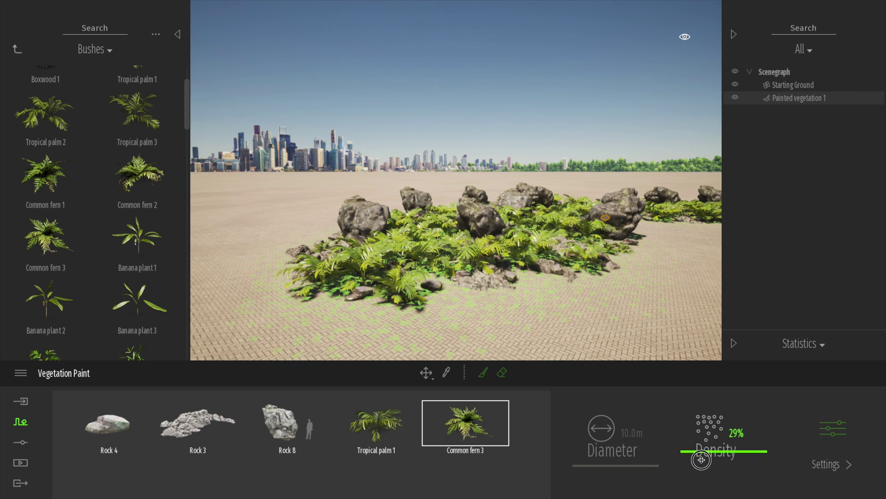
mouse_move(701, 459)
mouse_down()
mouse_move(703, 475)
mouse_move(694, 459)
mouse_move(688, 467)
mouse_move(683, 448)
mouse_up()
click(408, 431)
click(466, 423)
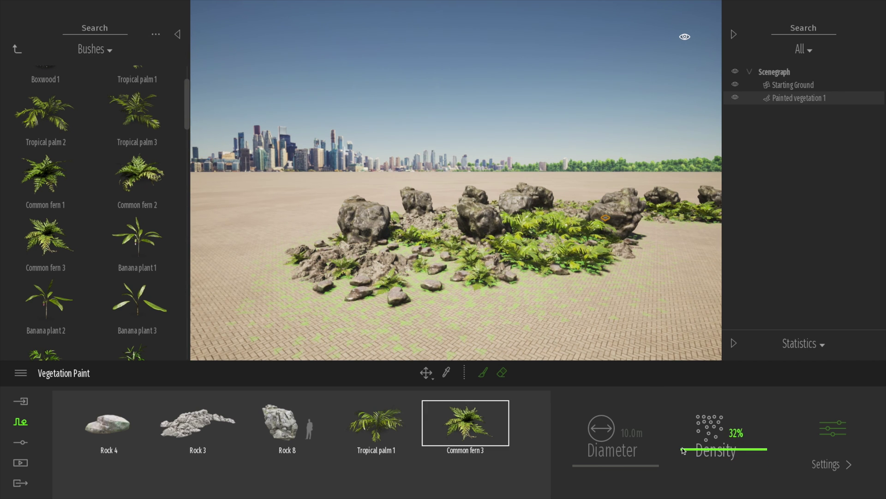
Switch the selection to Starting Ground and start a new, empty Vegetation Paint set
click(777, 84)
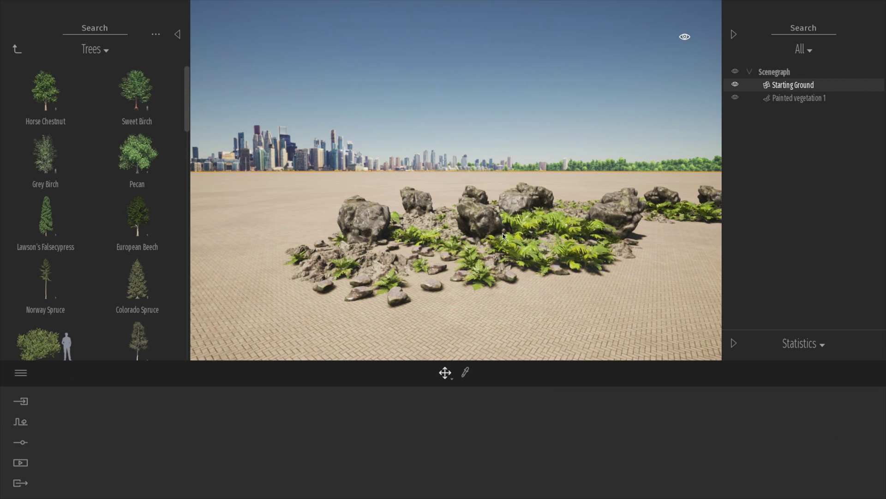
scroll(503, 236, up, 3)
right_drag(503, 236, 493, 236)
middle_drag(493, 236, 552, 219)
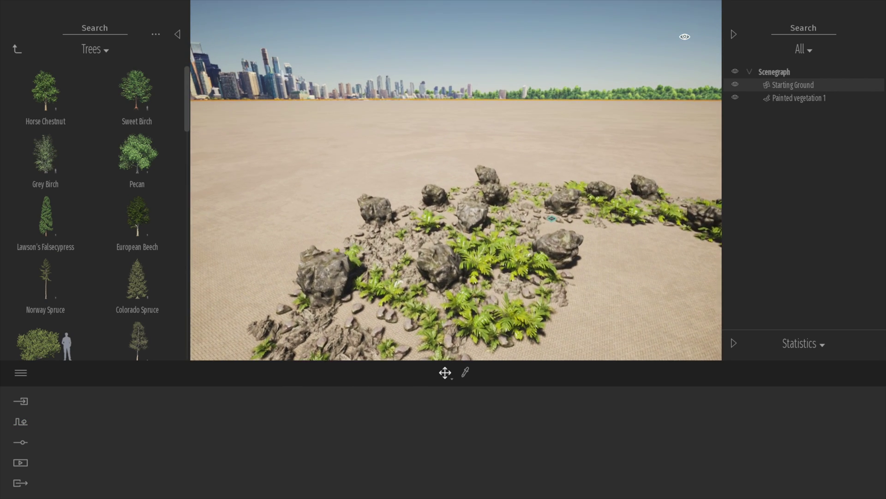
scroll(469, 237, down, 2)
scroll(532, 178, up, 2)
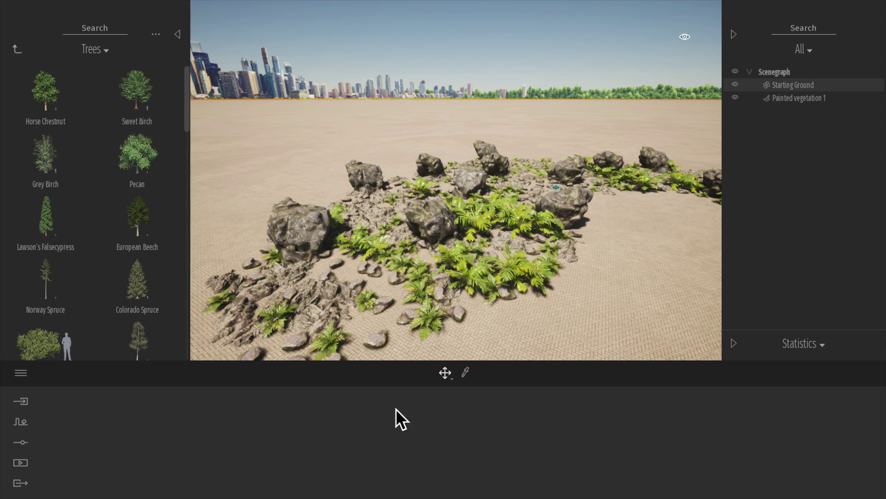
click(21, 424)
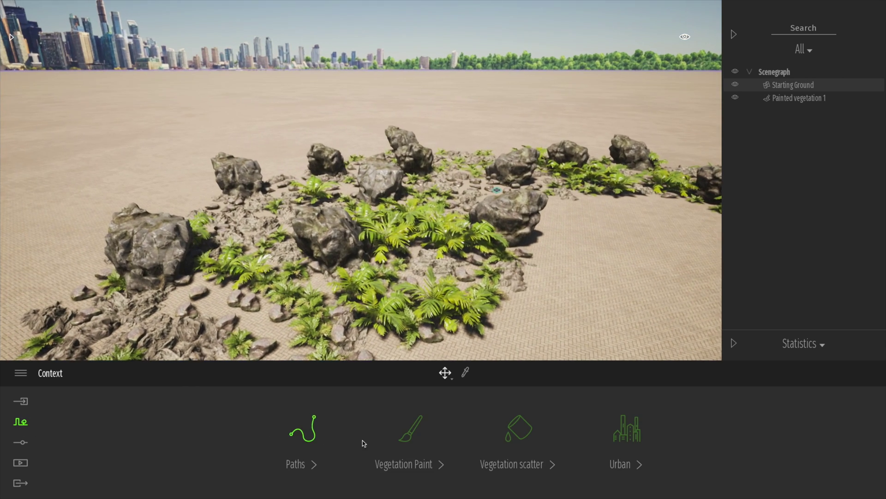
click(410, 431)
Add Clovers 01, Dry Wild Grass 01, TallGrass 03 and Buttercups from Grass and flowers to the new paint mix
click(18, 51)
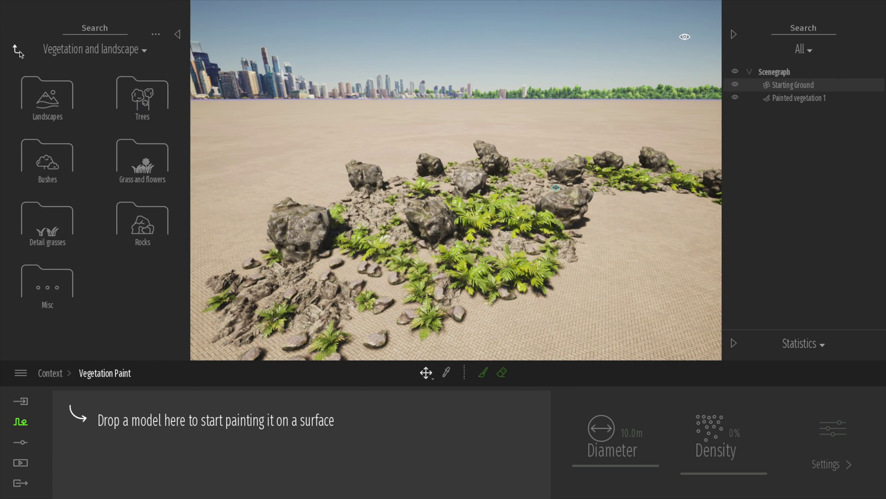
click(139, 169)
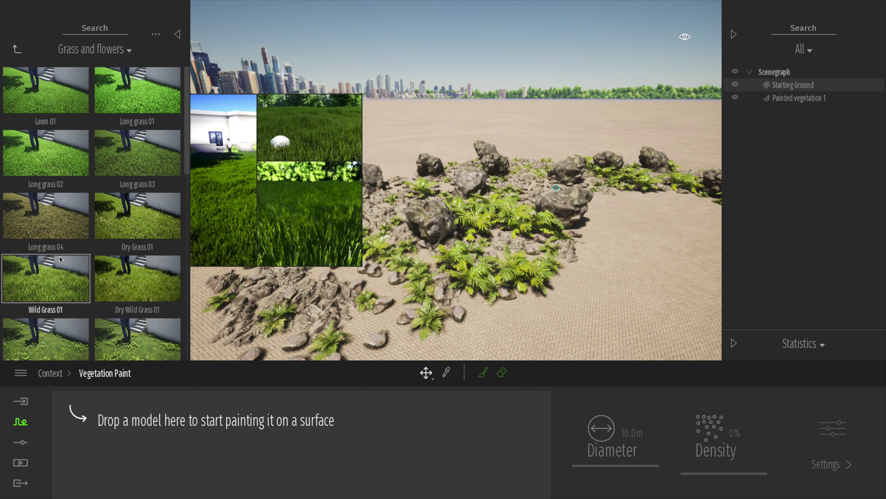
scroll(60, 259, down, 1)
drag(46, 286, 109, 423)
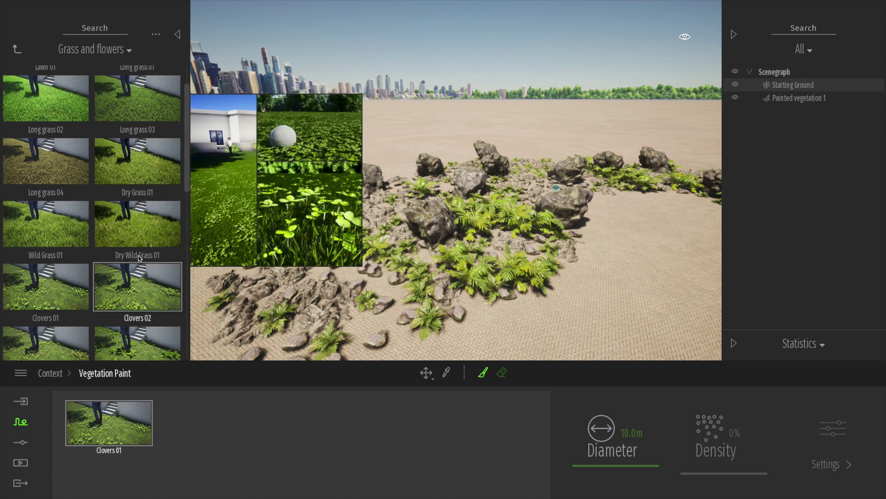
scroll(139, 258, down, 2)
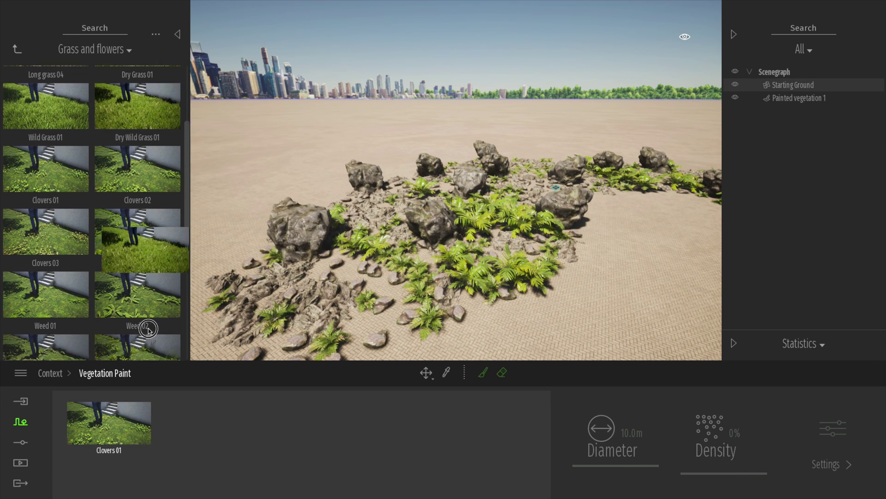
drag(148, 329, 185, 433)
scroll(157, 356, down, 2)
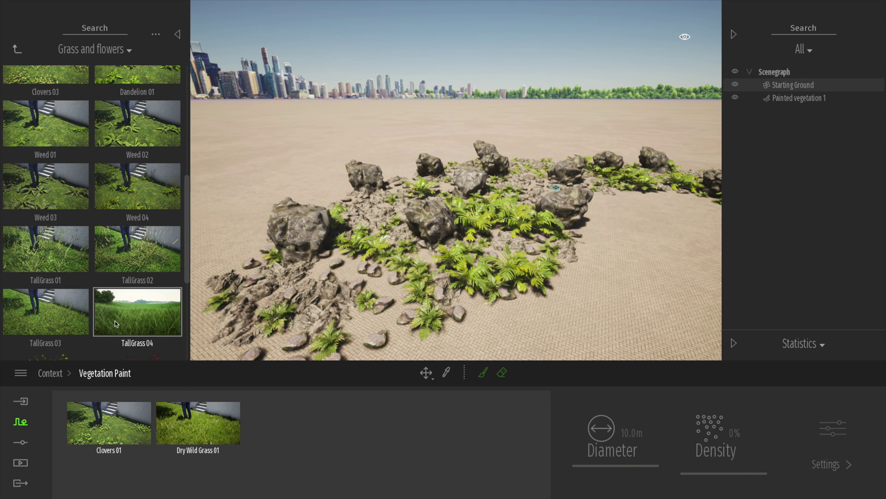
mouse_move(46, 312)
mouse_down()
mouse_move(122, 362)
mouse_move(298, 432)
mouse_move(154, 425)
mouse_up()
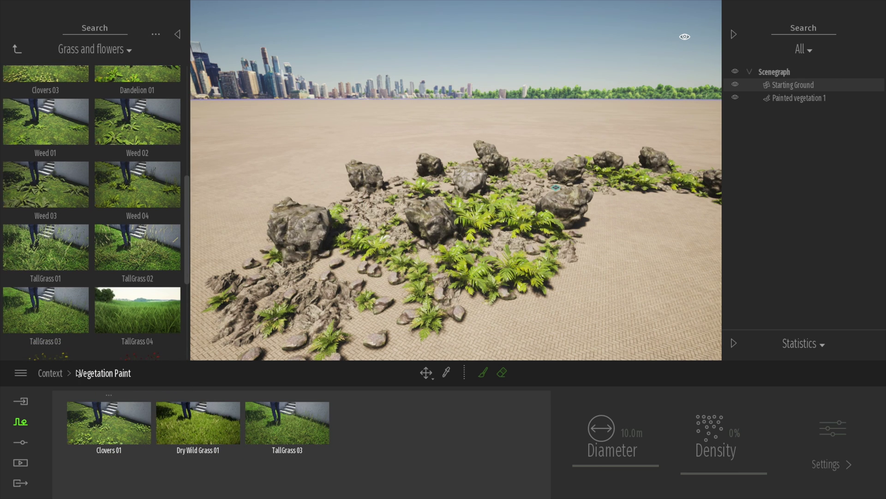
scroll(47, 319, down, 1)
drag(48, 319, 365, 435)
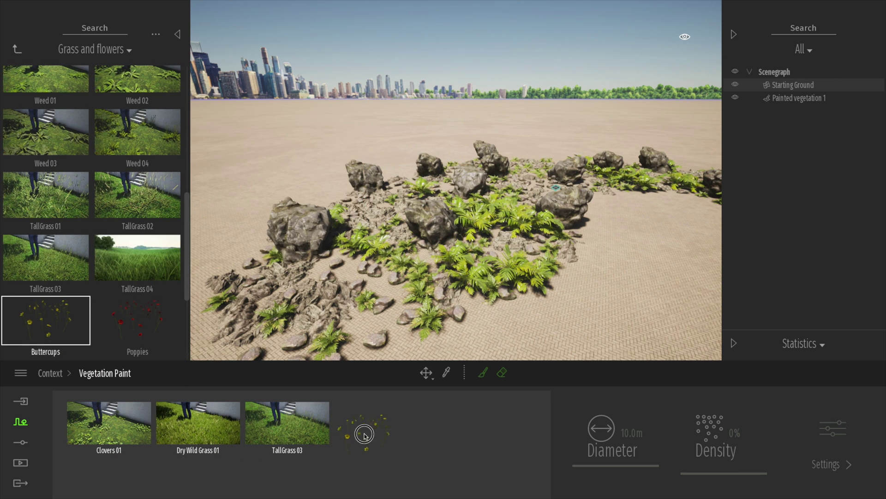
Paint the grass and Buttercups mix with a 10.0 m brush over the ground in front of and among the rocks
click(151, 430)
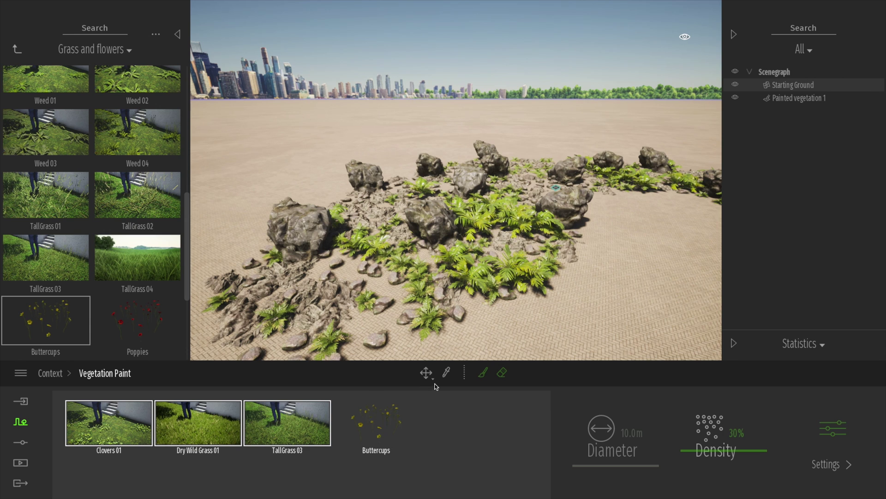
click(480, 376)
mouse_move(293, 301)
mouse_down()
mouse_move(363, 285)
mouse_move(385, 257)
mouse_move(528, 200)
mouse_move(534, 232)
mouse_move(525, 259)
mouse_move(471, 291)
mouse_move(607, 202)
mouse_move(667, 194)
mouse_move(568, 175)
mouse_move(375, 211)
mouse_move(669, 192)
mouse_move(508, 175)
mouse_move(394, 204)
mouse_move(351, 203)
mouse_move(309, 227)
mouse_up()
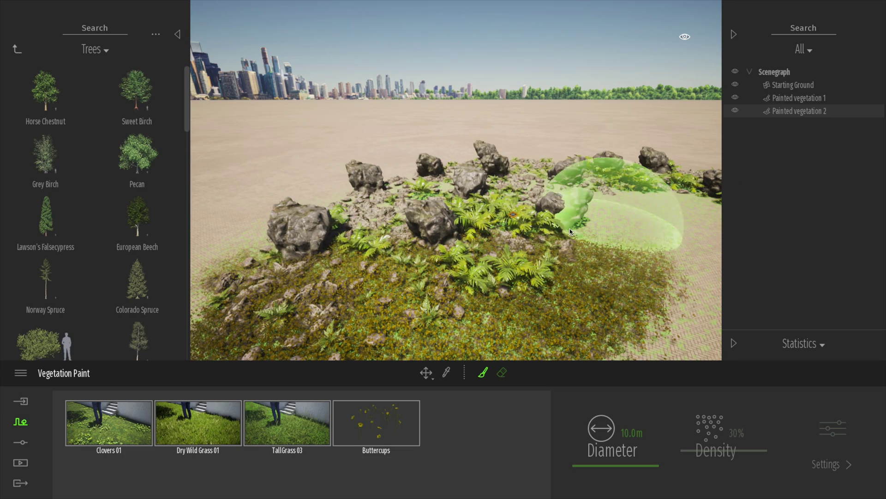
middle_drag(567, 229, 564, 153)
right_drag(564, 228, 554, 203)
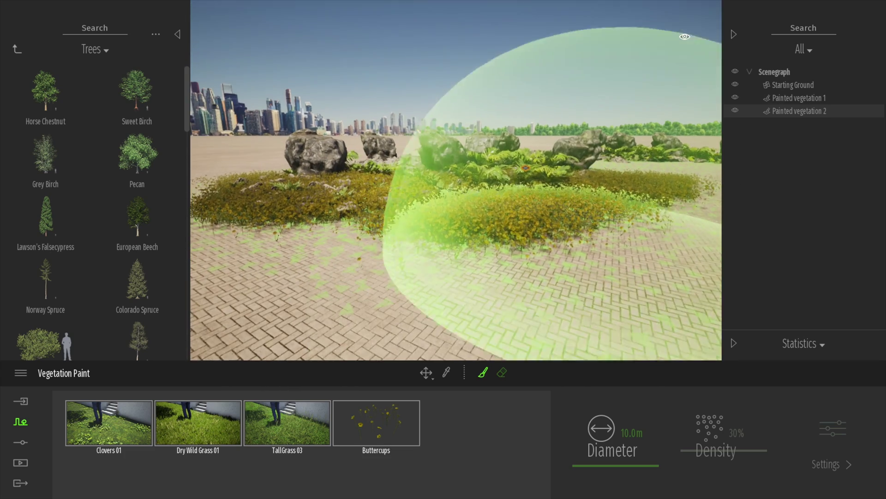
Toggle the visibility of Painted vegetation 2 off and on, and rename it as Grass anf lowers
click(735, 110)
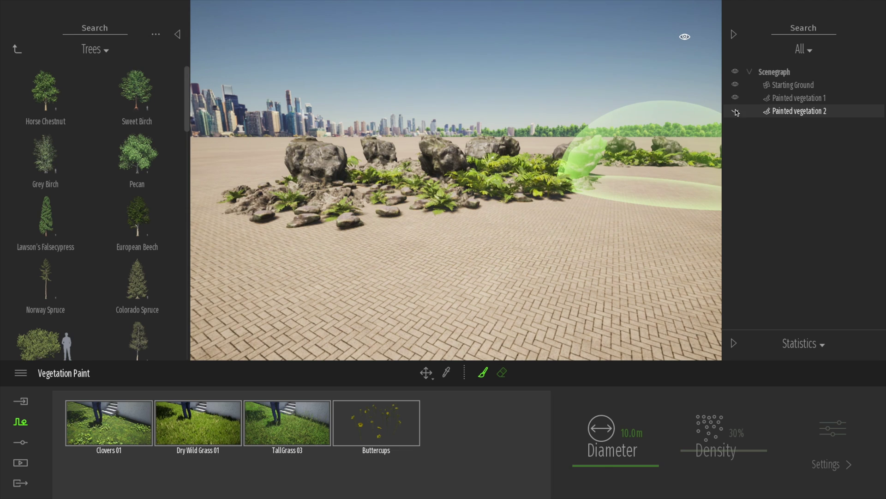
click(735, 110)
right_click(798, 112)
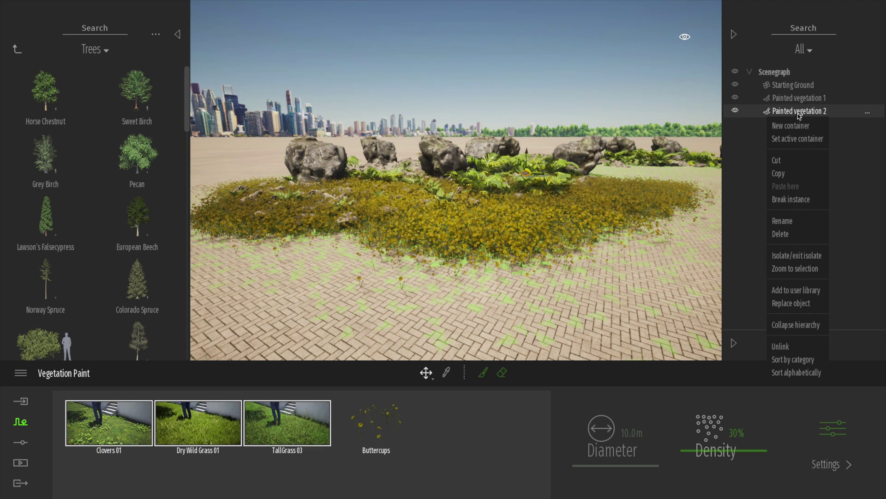
click(795, 225)
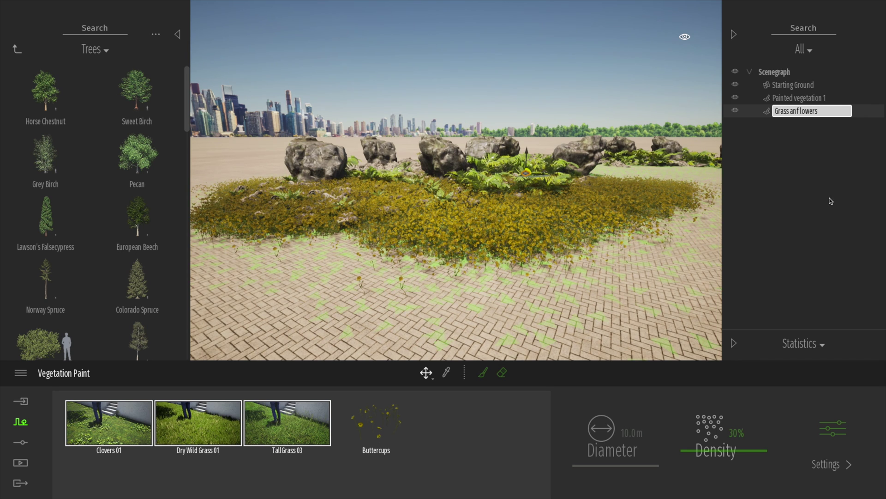
key(Return)
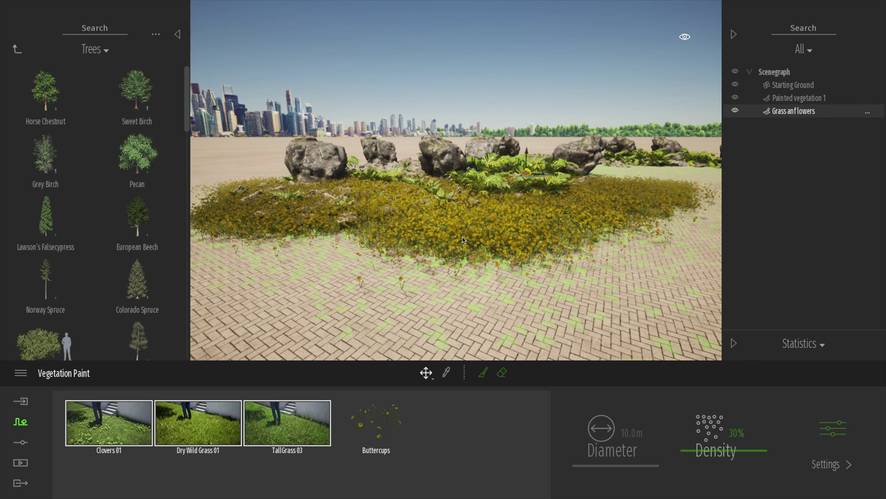
Hide and show Painted vegetation 1 to compare the painted layers
click(735, 97)
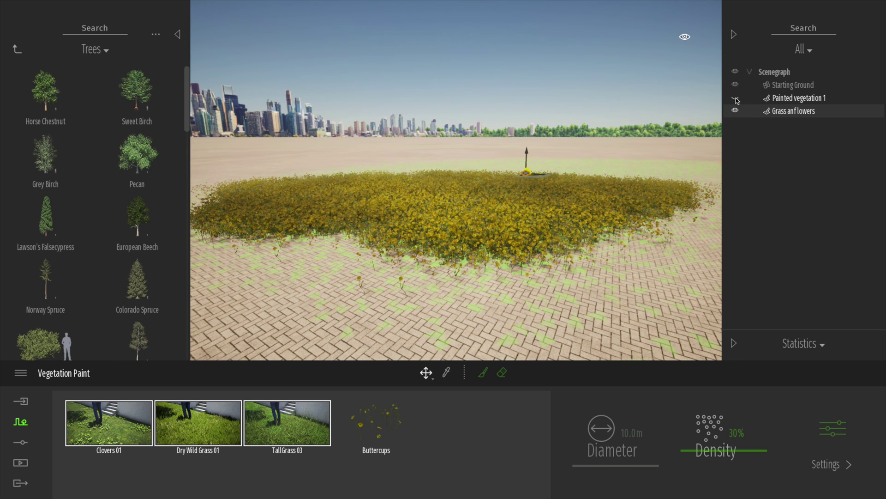
click(735, 98)
key(e)
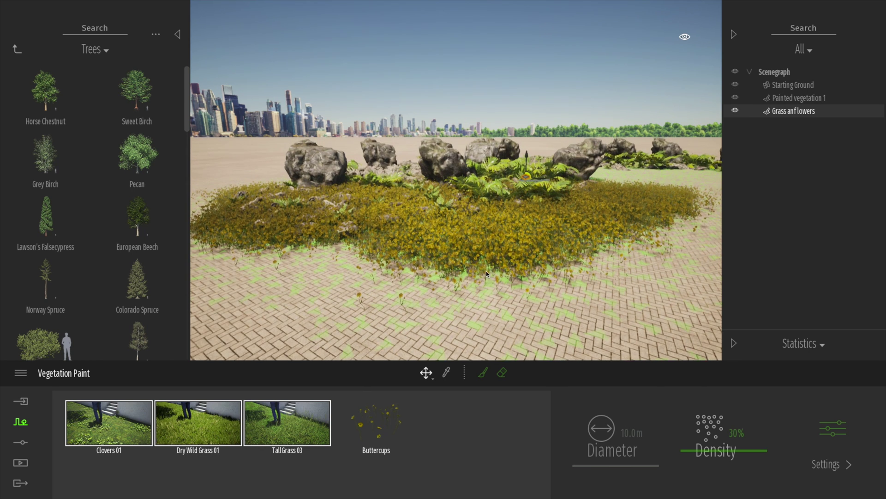
right_drag(486, 271, 481, 286)
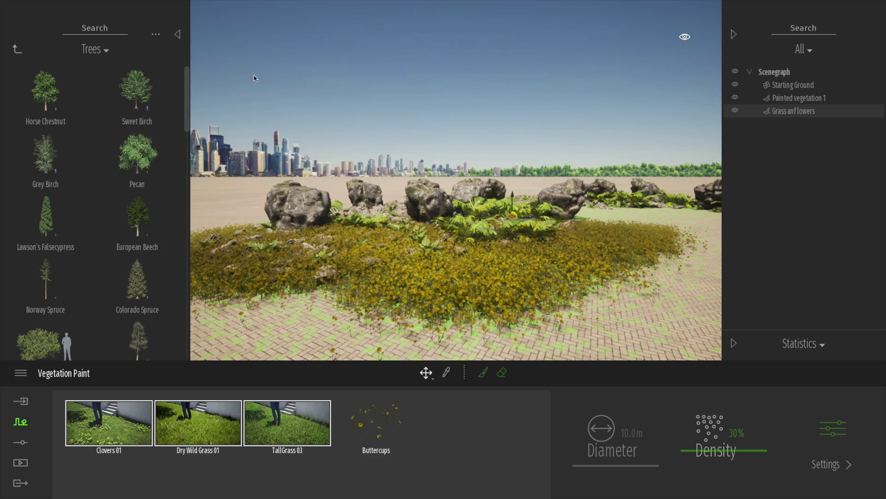
Collapse the library and the scenegraph to examine the painted rocks and flowers in an enlarged viewport
click(177, 35)
click(733, 34)
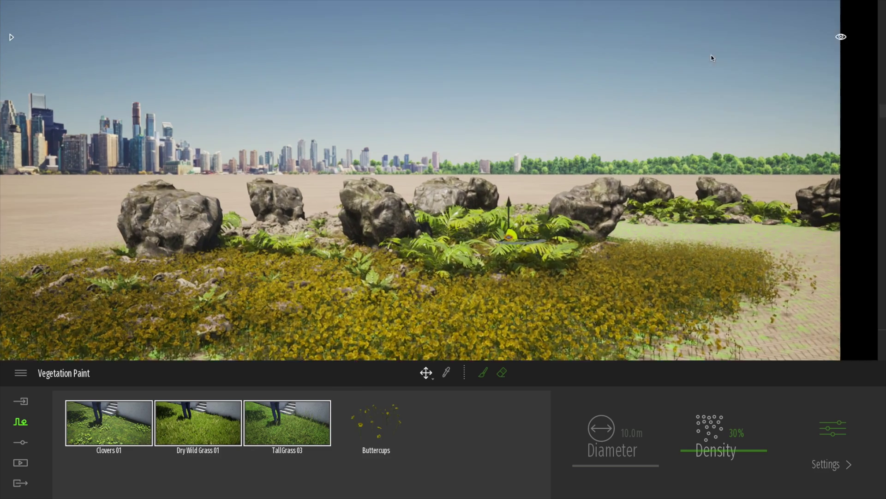
mouse_move(502, 221)
middle_down()
mouse_move(511, 124)
mouse_move(511, 220)
middle_up()
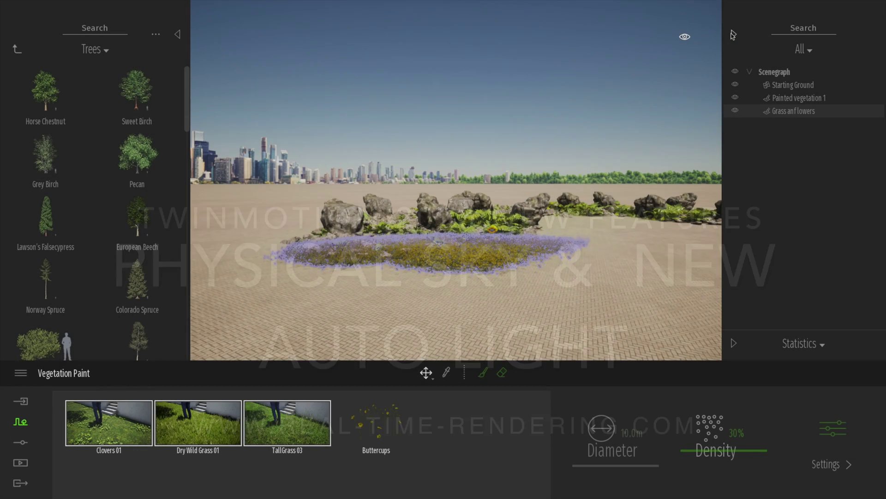
Extend the Grass anf lowers layer by painting more grass and Buttercups with a 10.0 m brush in front of the rocks
key(w)
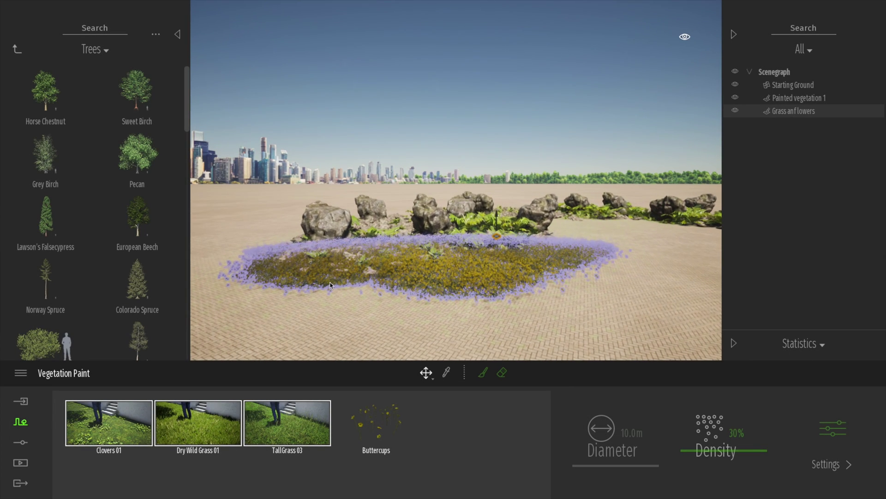
click(483, 372)
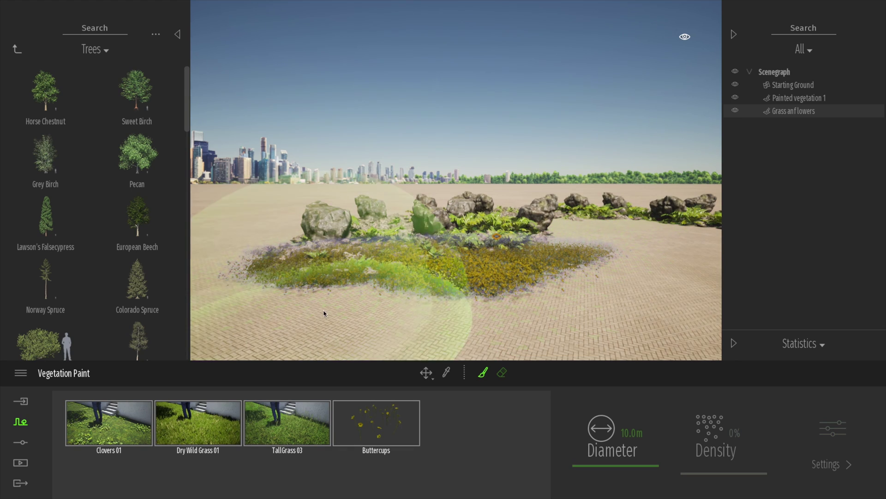
mouse_move(311, 311)
mouse_down()
mouse_move(405, 321)
mouse_move(562, 277)
mouse_move(613, 232)
mouse_up()
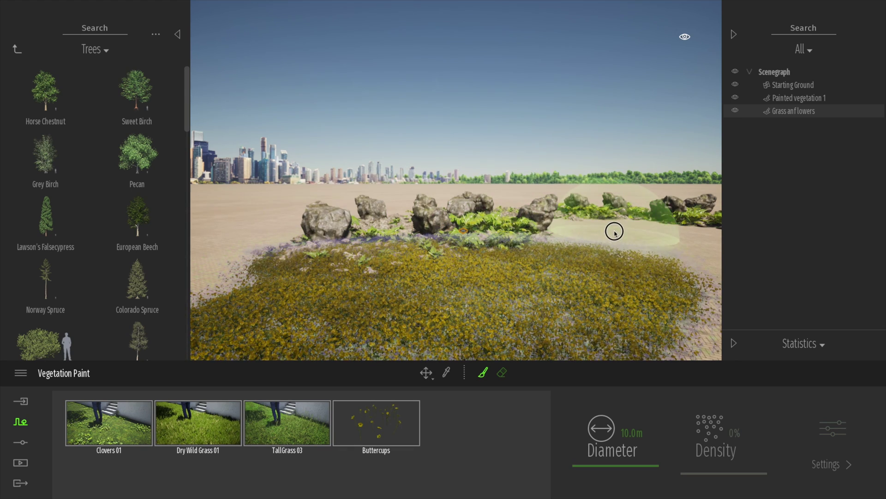
drag(674, 242, 563, 295)
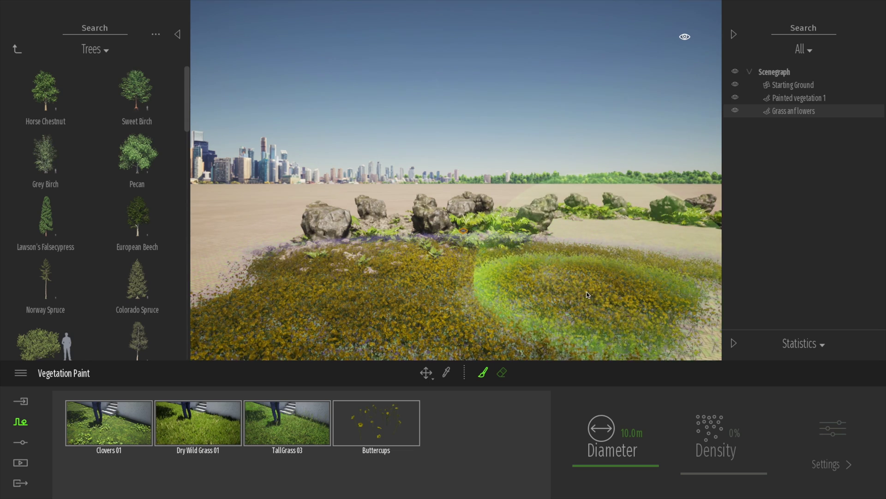
Check how the painted grass fades with viewing distance and set the Fading of grass preference to Far
middle_drag(563, 295, 572, 303)
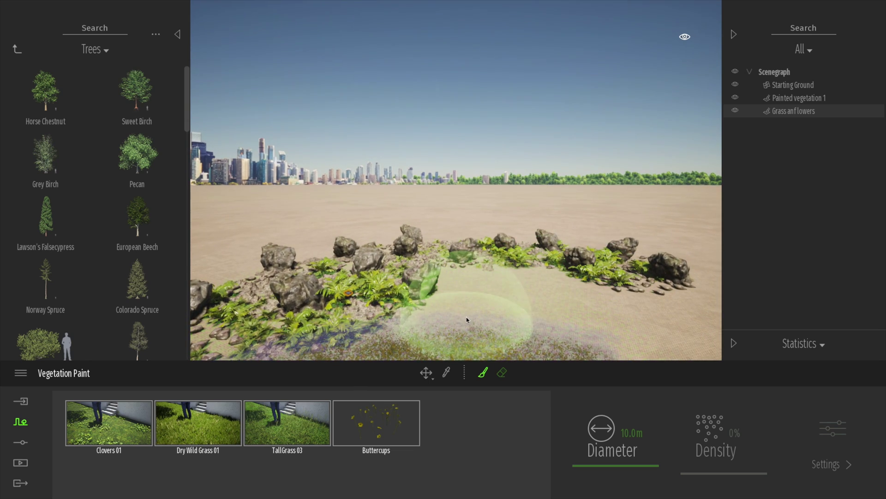
scroll(471, 314, down, 5)
scroll(490, 303, up, 5)
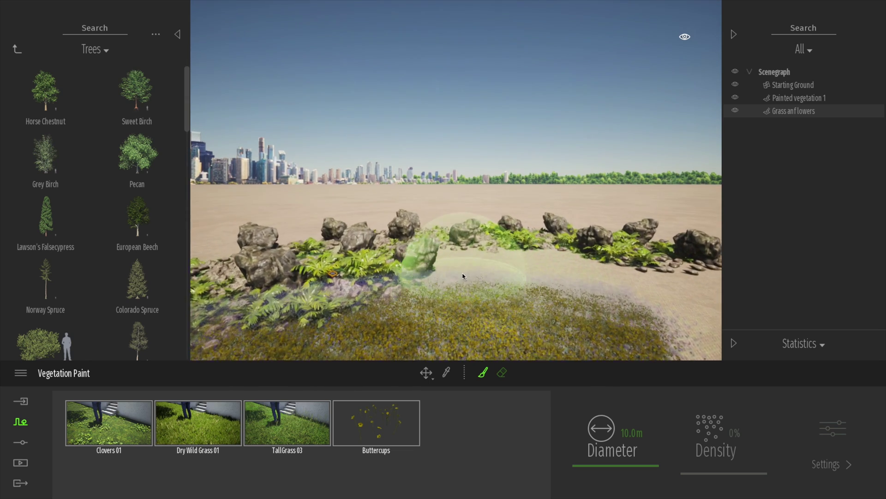
mouse_move(602, 294)
mouse_down()
mouse_move(635, 286)
mouse_move(502, 272)
mouse_up()
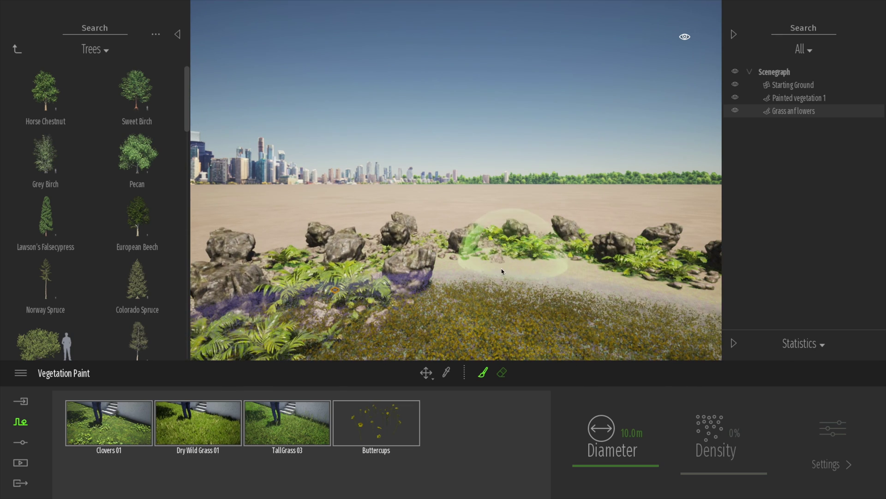
scroll(513, 299, down, 3)
scroll(513, 297, down, 3)
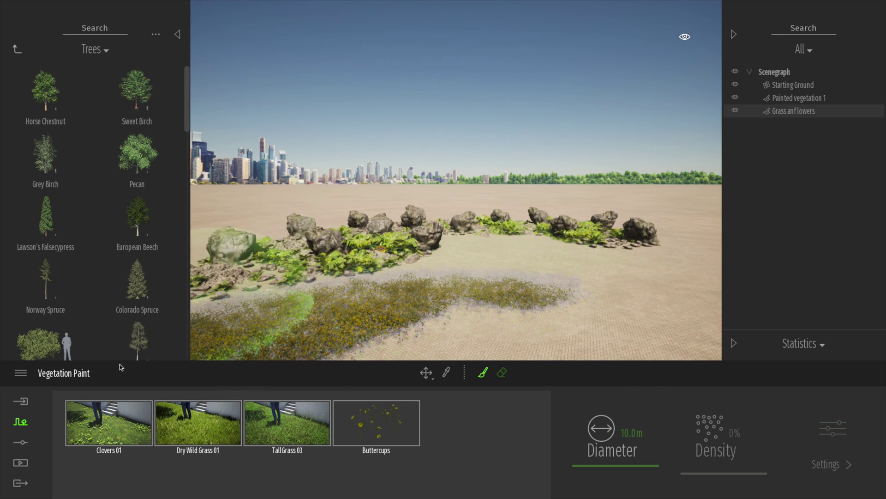
click(21, 373)
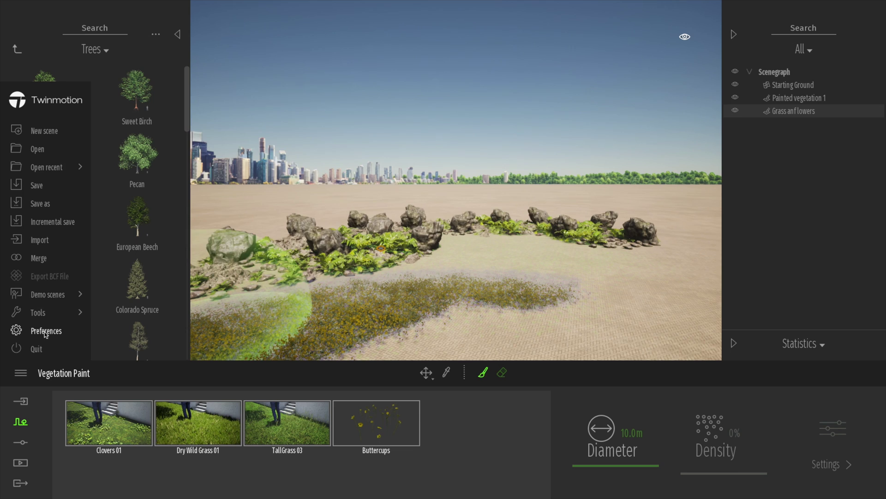
click(44, 332)
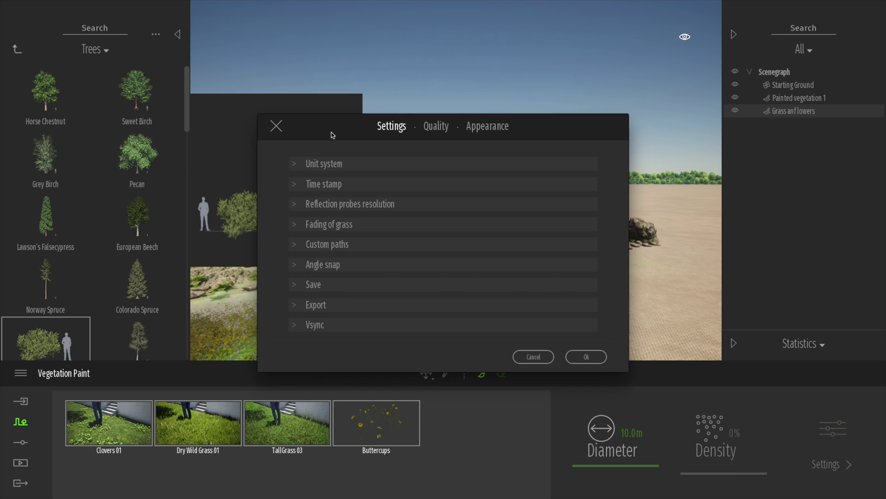
click(294, 225)
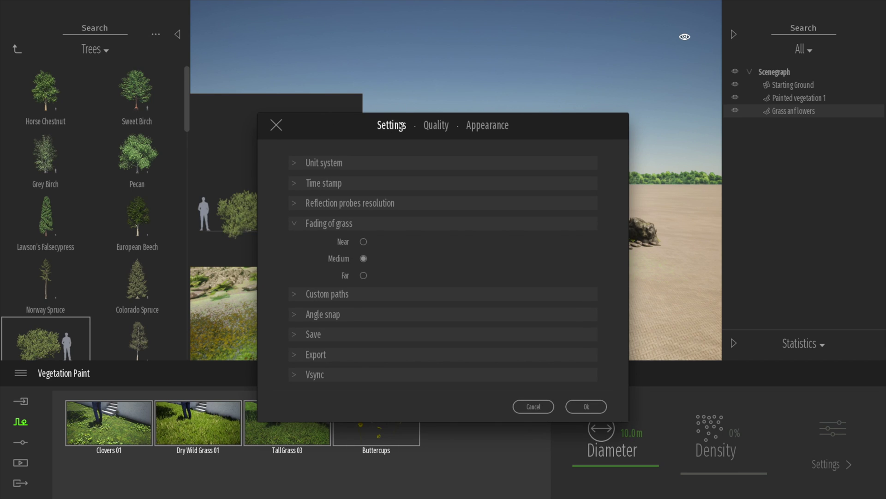
drag(381, 129, 732, 90)
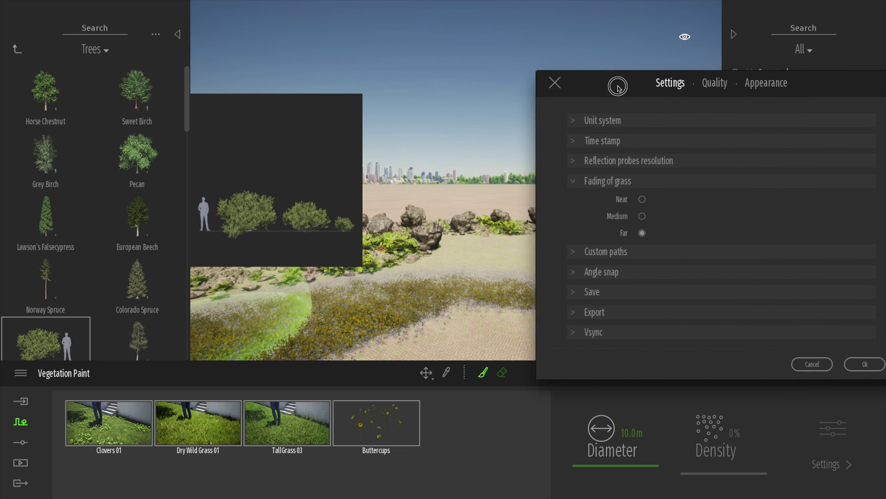
click(713, 356)
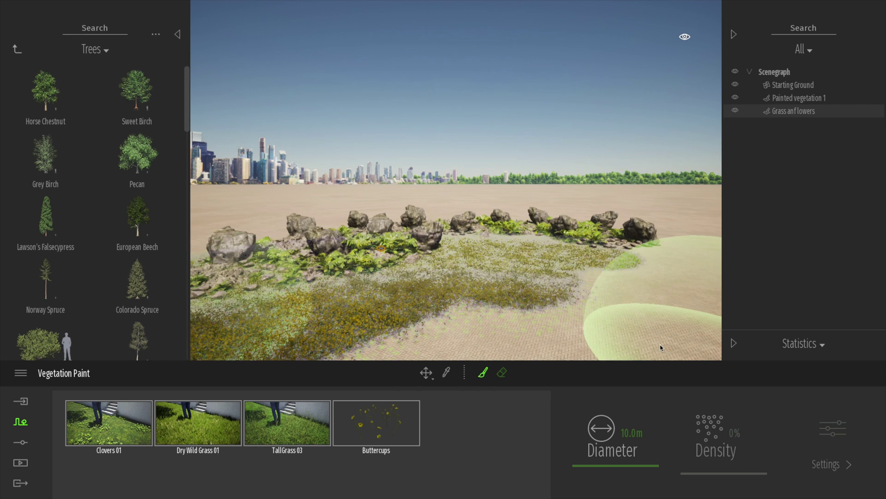
Show the scene statistics and check the frame rate while viewing the extended grass
middle_drag(310, 304, 329, 302)
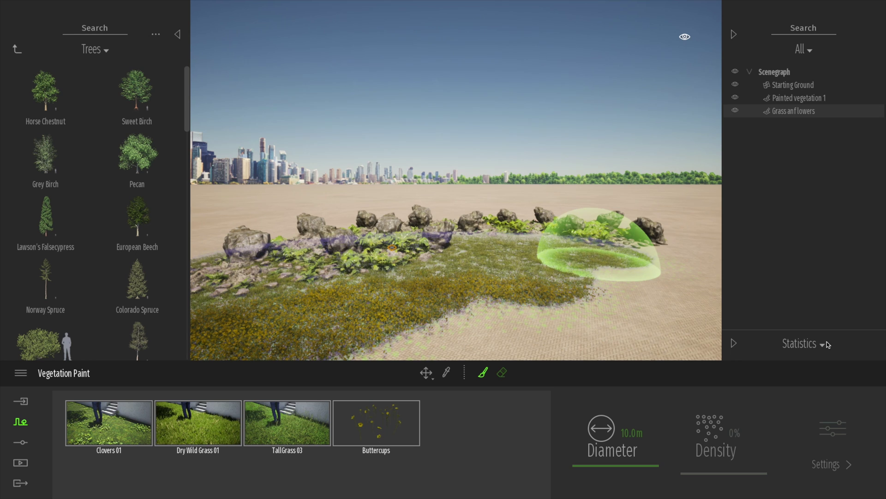
click(822, 347)
click(735, 343)
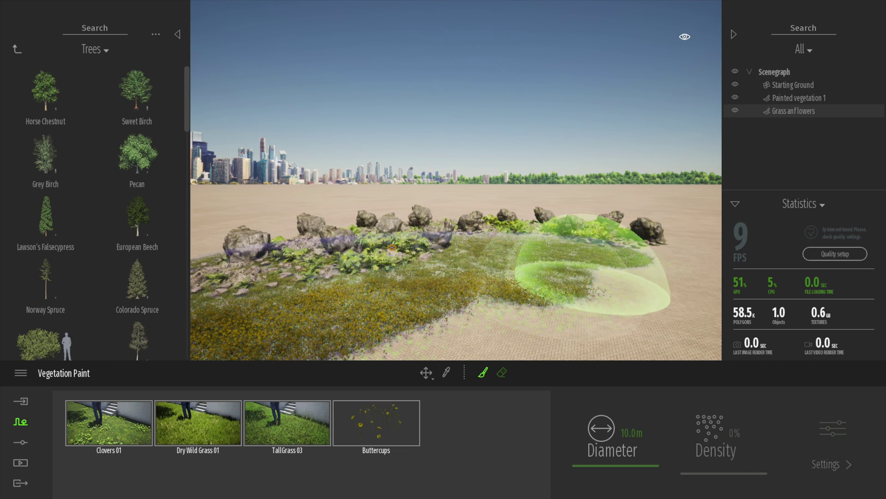
mouse_move(591, 293)
right_down()
mouse_move(612, 279)
mouse_move(604, 293)
mouse_move(583, 280)
right_up()
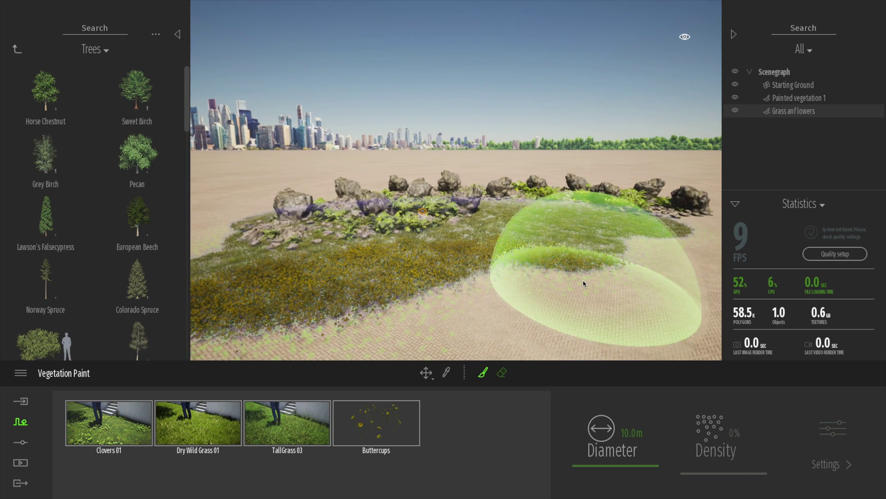
Collapse the scenegraph and examine the whole painted grass area from several viewpoints in the wider viewport
click(733, 35)
key(s)
key(a)
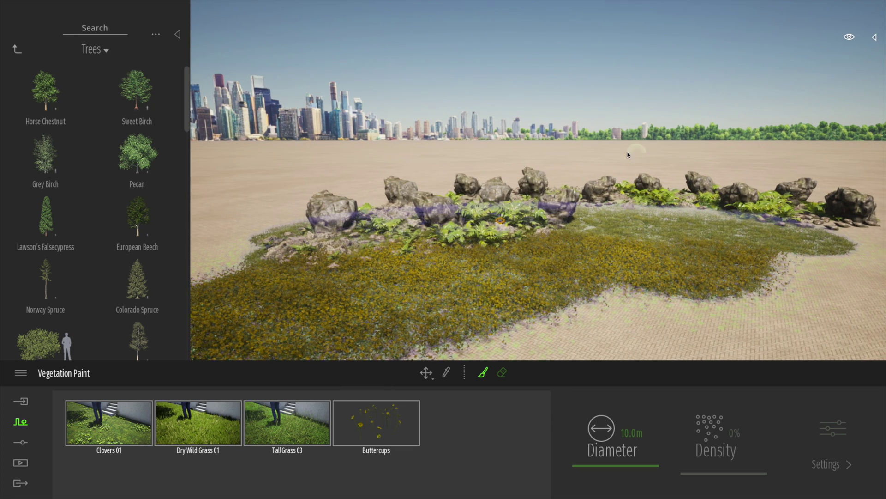
key(d)
key(d)
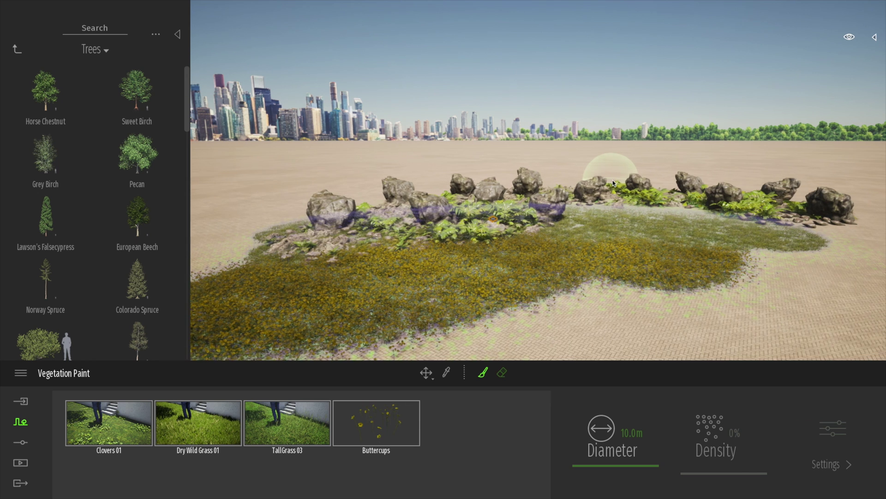
Set the Fading of grass preference back to Medium
click(21, 372)
click(44, 333)
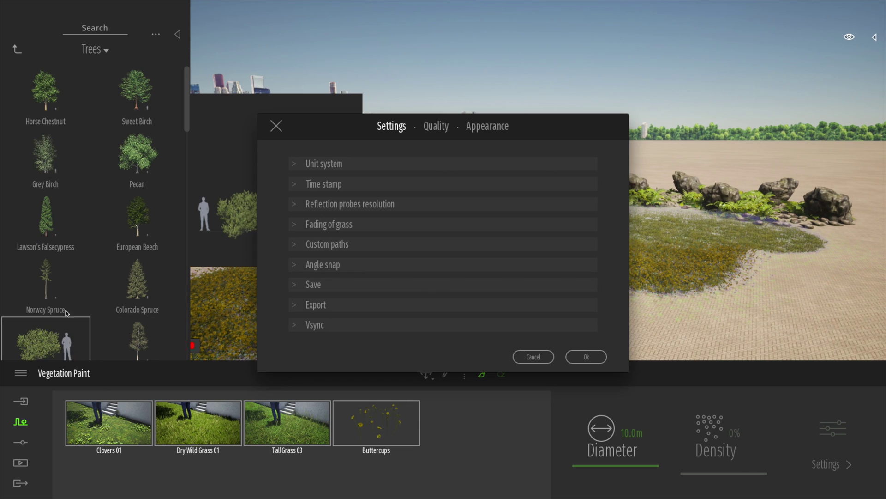
click(437, 127)
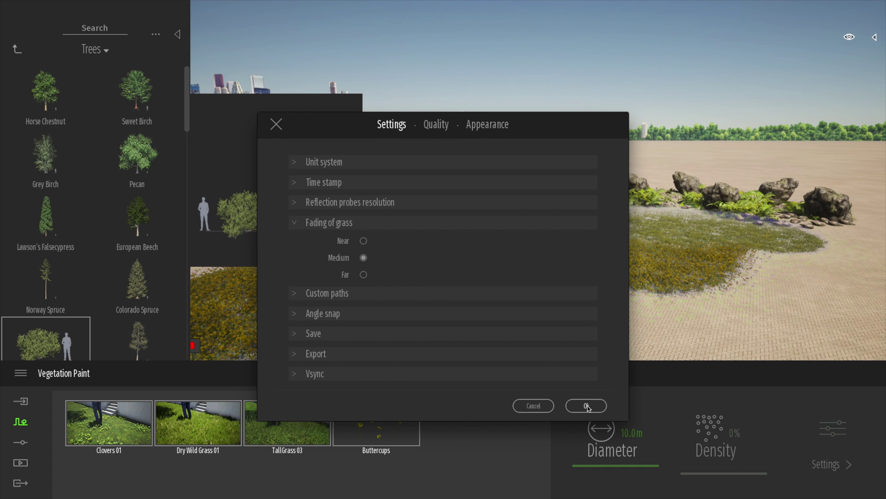
click(586, 406)
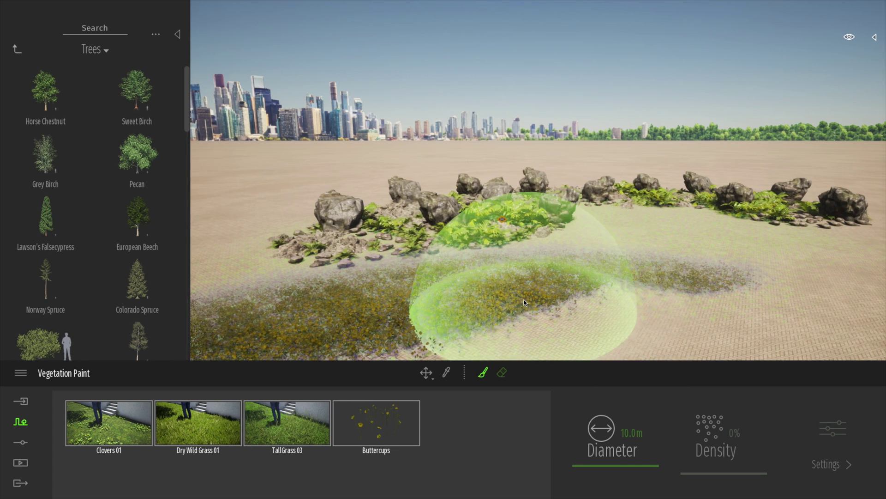
Reopen the scenegraph to compare the frame rate, and collapse the statistics
middle_drag(525, 302, 545, 319)
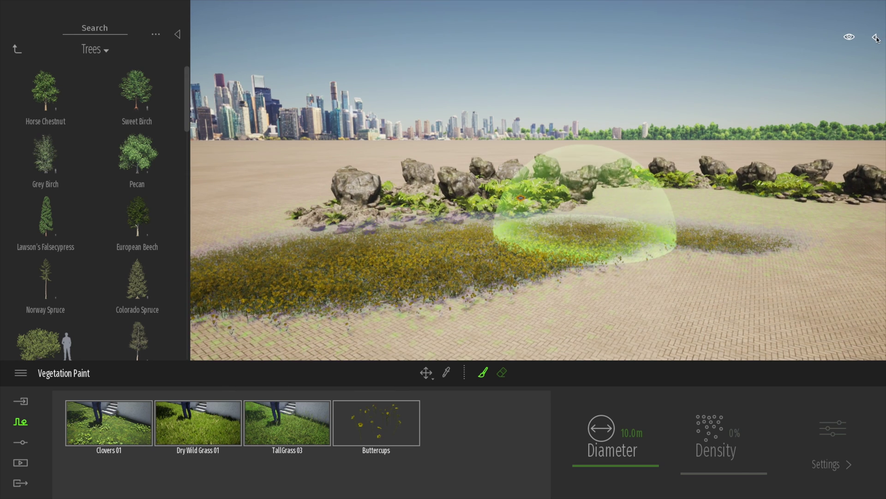
click(875, 37)
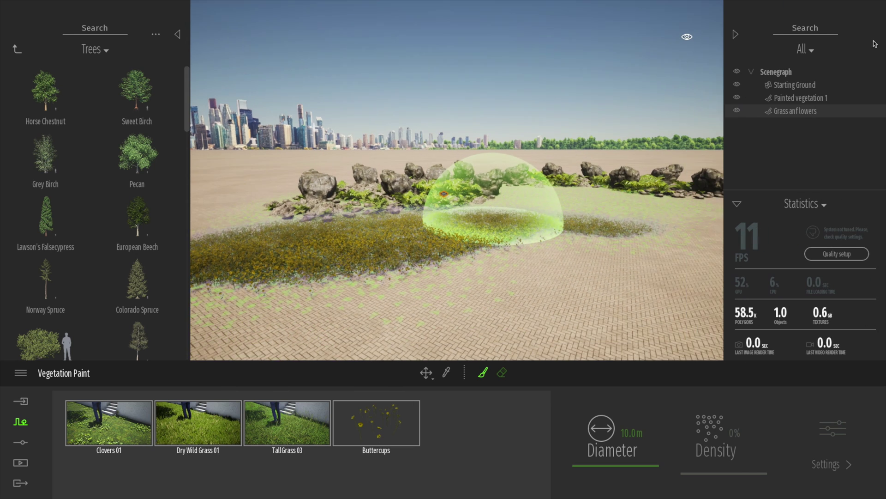
click(736, 203)
Select the Grass anf lowers layer and set the density of its Buttercups to 8%
click(783, 113)
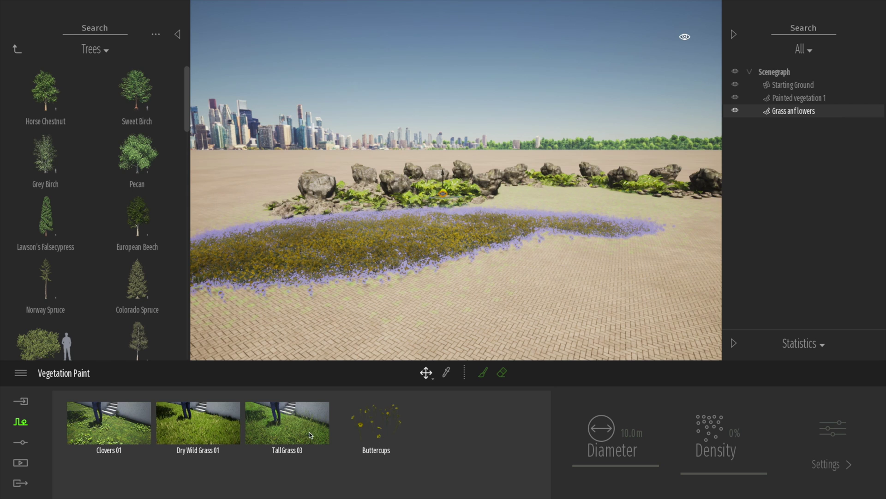
click(372, 427)
mouse_move(697, 451)
mouse_down()
mouse_move(695, 480)
mouse_move(692, 467)
mouse_up()
Collapse the library and examine the Buttercups up close among the rocks and ferns
key(a)
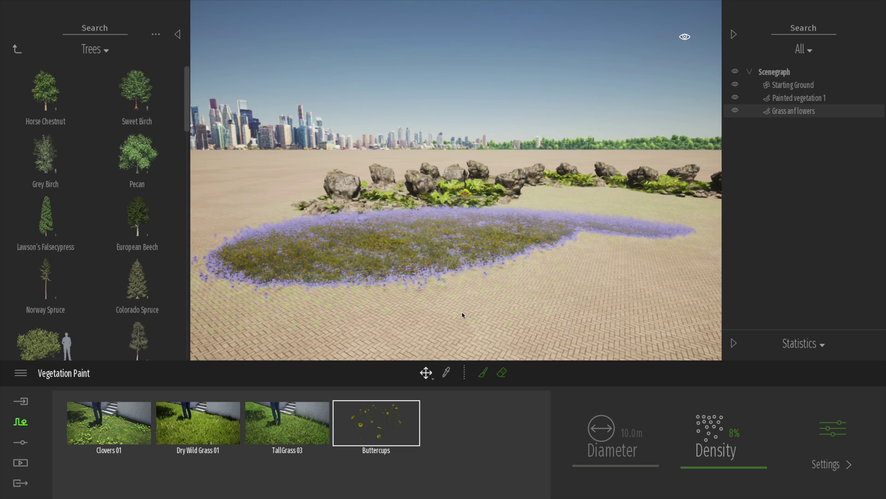
right_drag(463, 314, 469, 293)
key(q)
key(w)
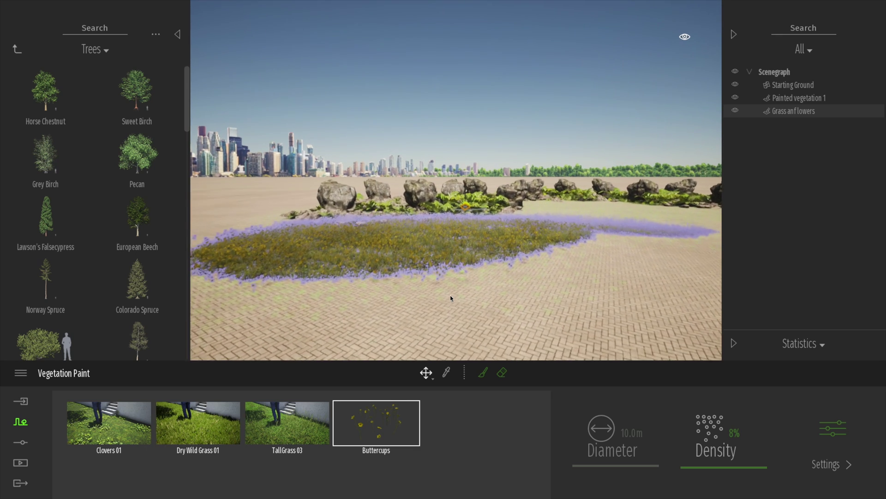
click(178, 34)
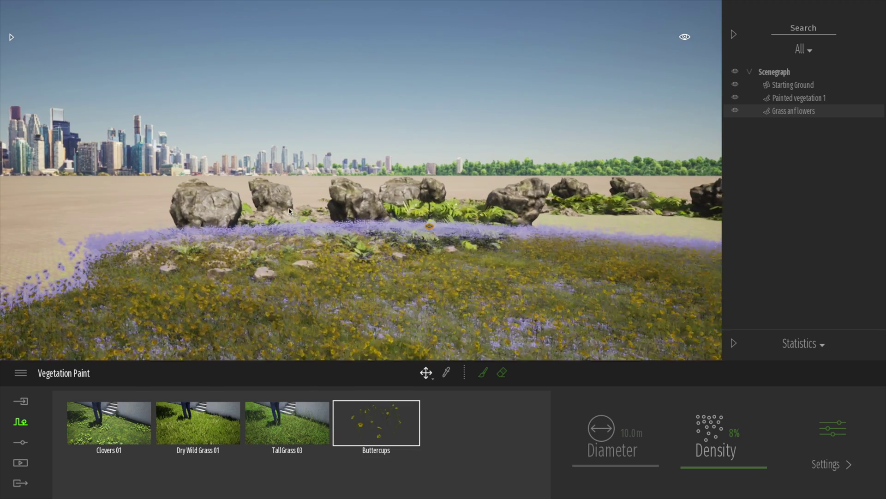
key(w)
key(a)
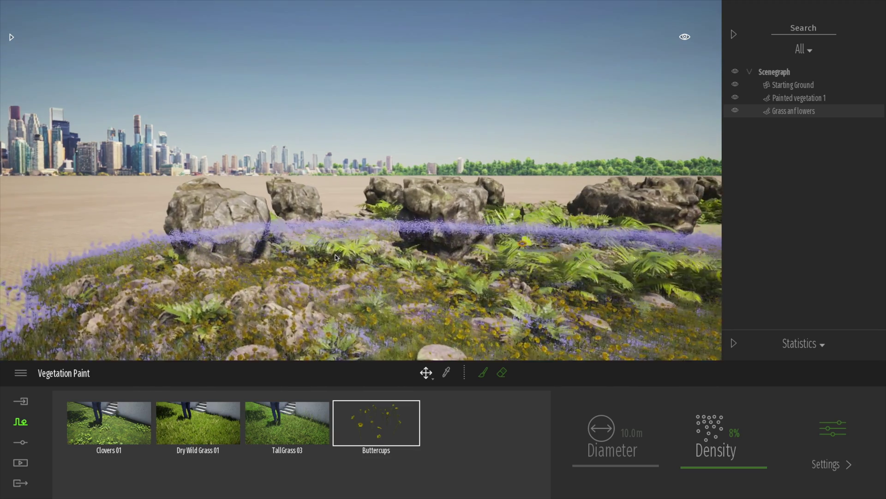
key(w)
key(a)
right_drag(336, 256, 422, 242)
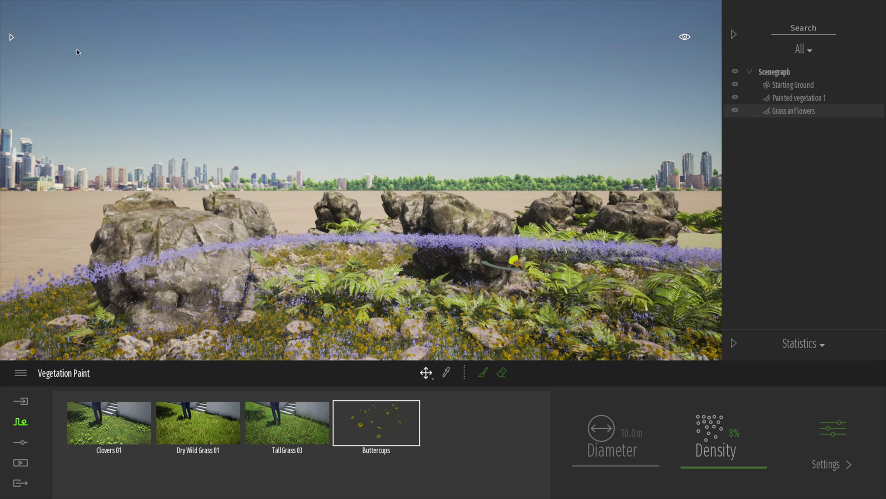
Reopen the library and apply the Grass 1 material from the Nature ground materials to the paved ground
click(12, 38)
click(17, 49)
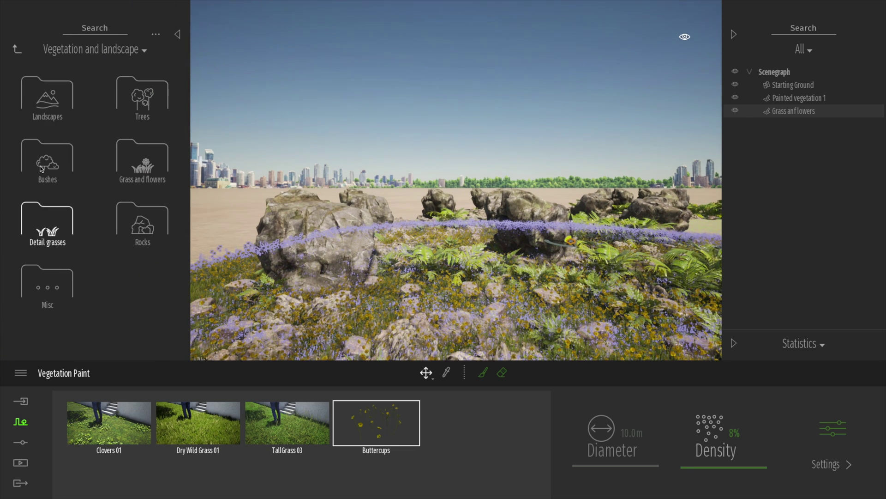
click(16, 49)
click(52, 112)
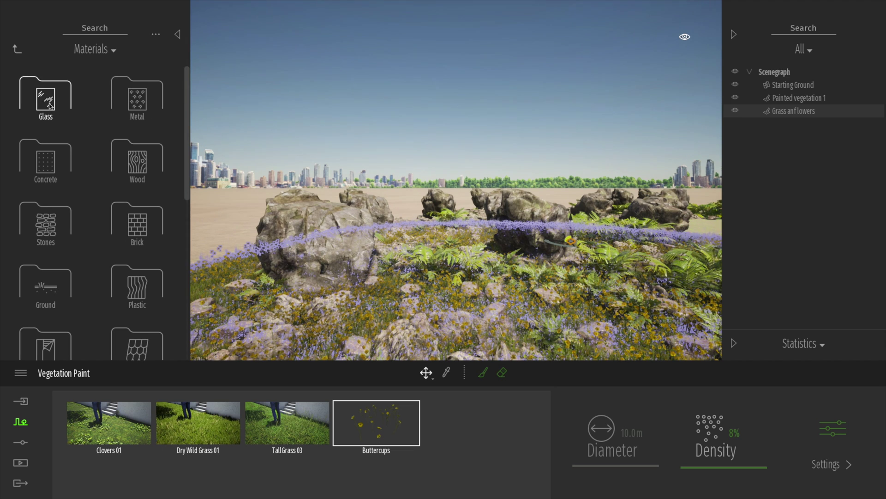
click(47, 285)
click(132, 107)
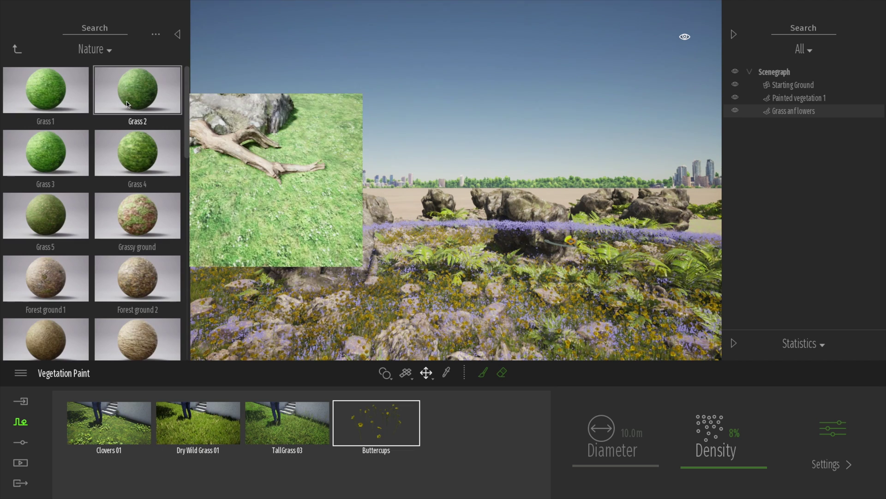
drag(133, 106, 210, 219)
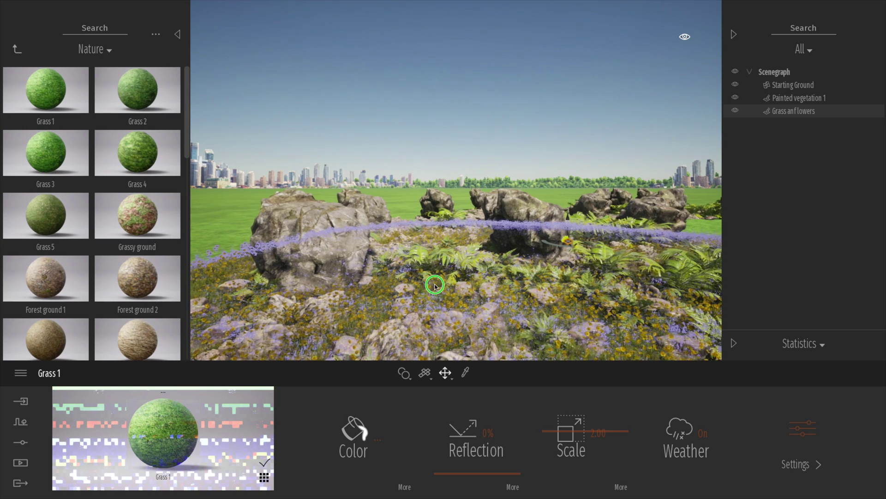
Look around the grass-covered ground and switch the Grass 1 material preview to thumbnails
right_drag(433, 284, 563, 292)
right_drag(410, 294, 412, 291)
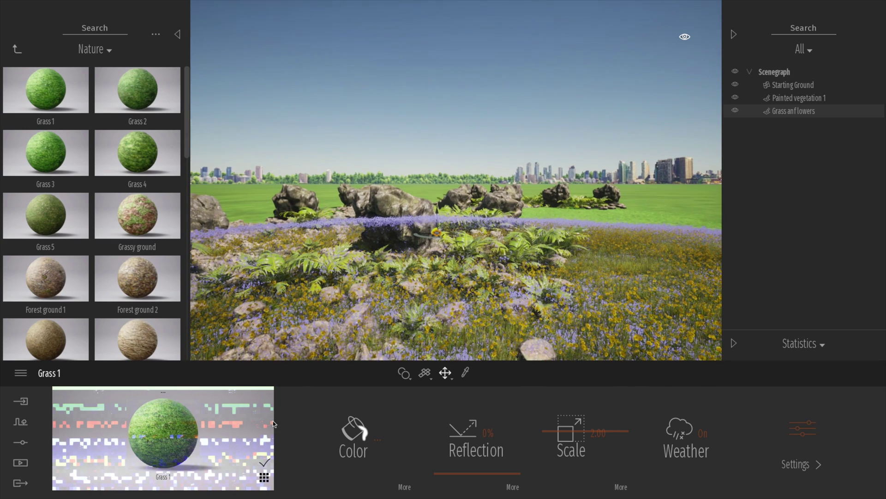
click(264, 476)
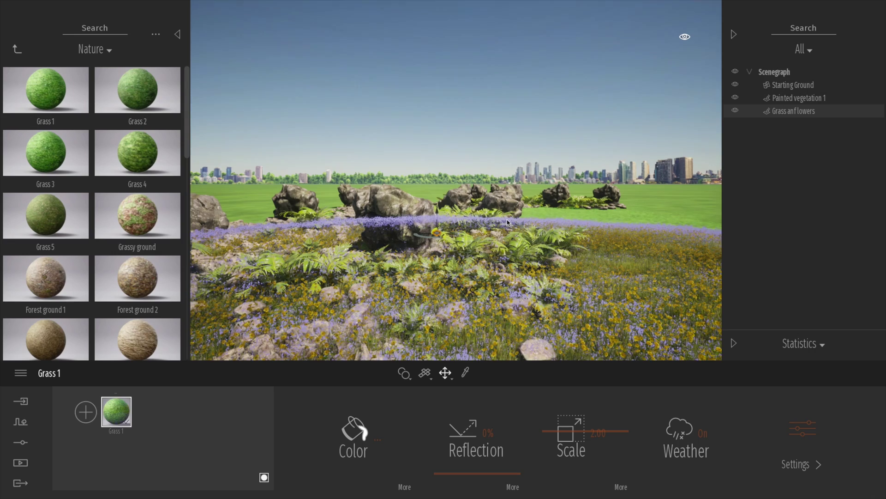
Collapse the library and scene list, and set the day time to 09:27
key(a)
click(179, 35)
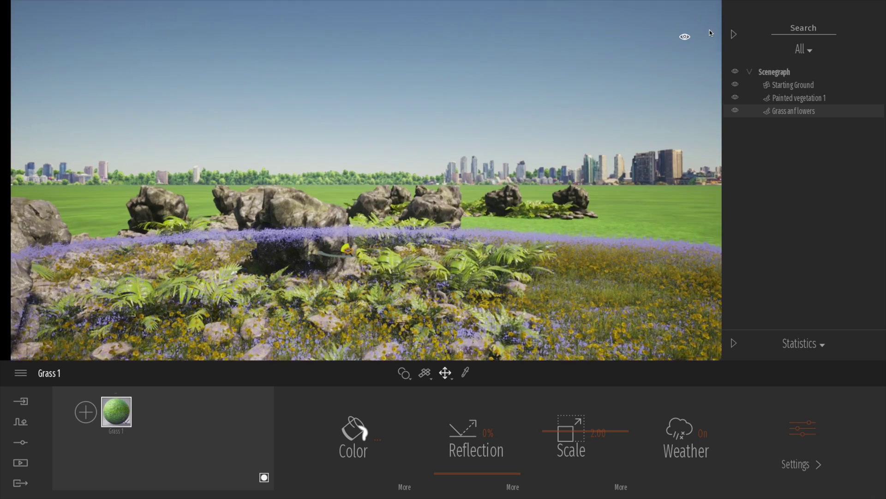
click(736, 36)
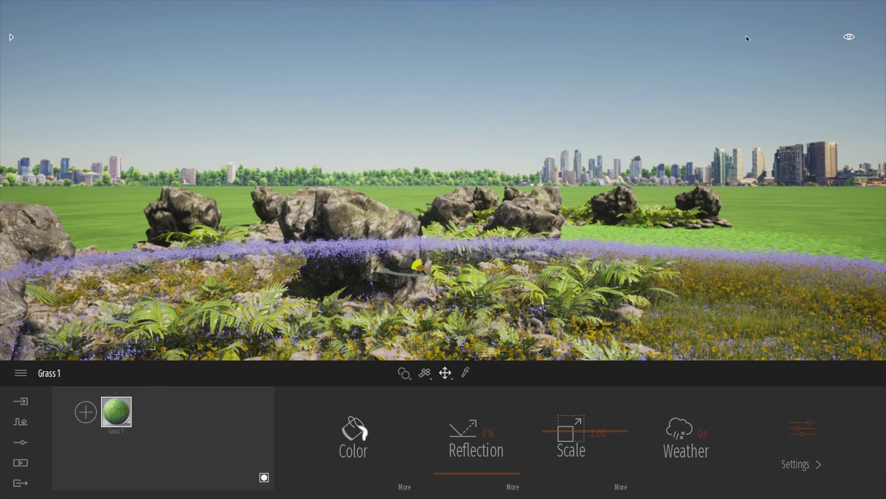
click(850, 37)
drag(792, 171, 792, 159)
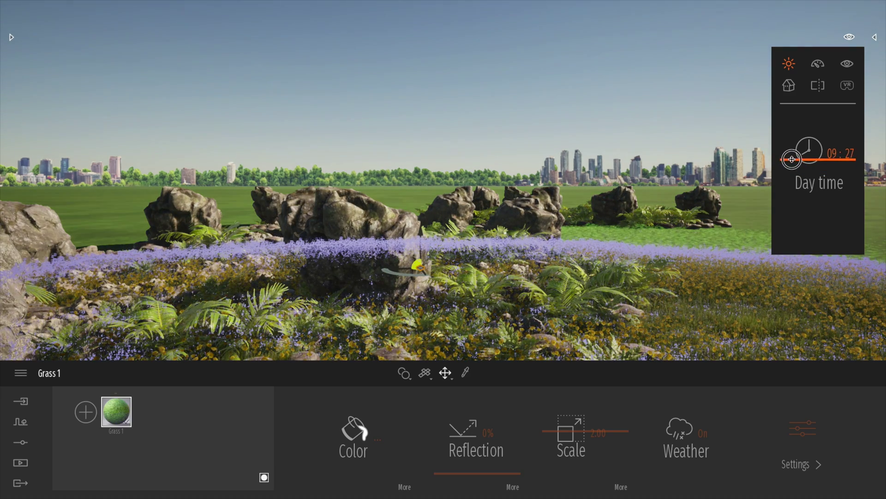
Clear the Grass anf lowers selection by selecting the Scenegraph root, and collapse the scene list again
click(875, 37)
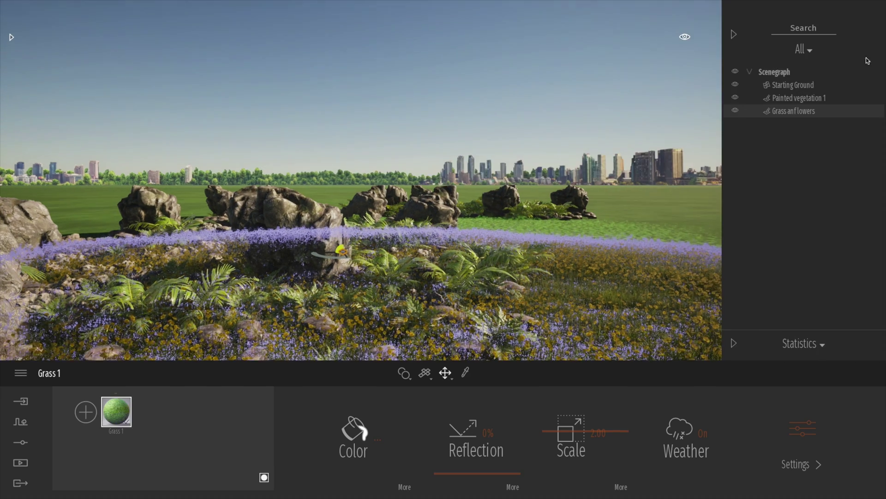
click(785, 75)
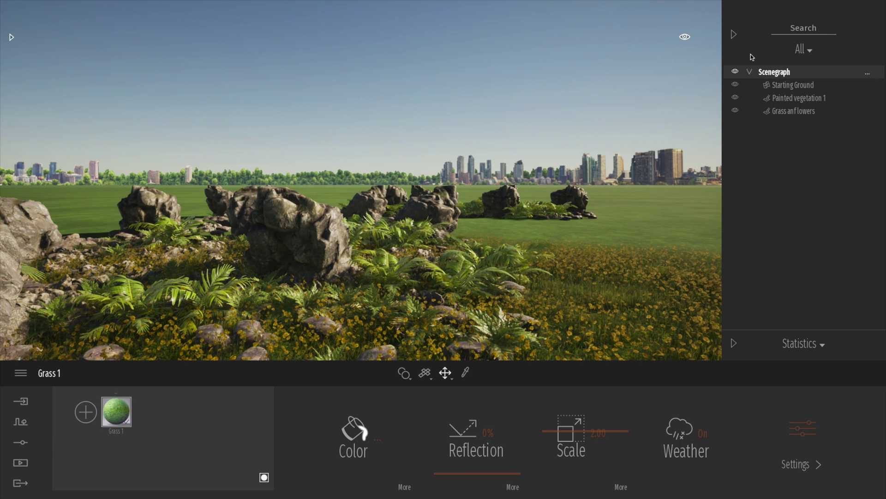
click(734, 35)
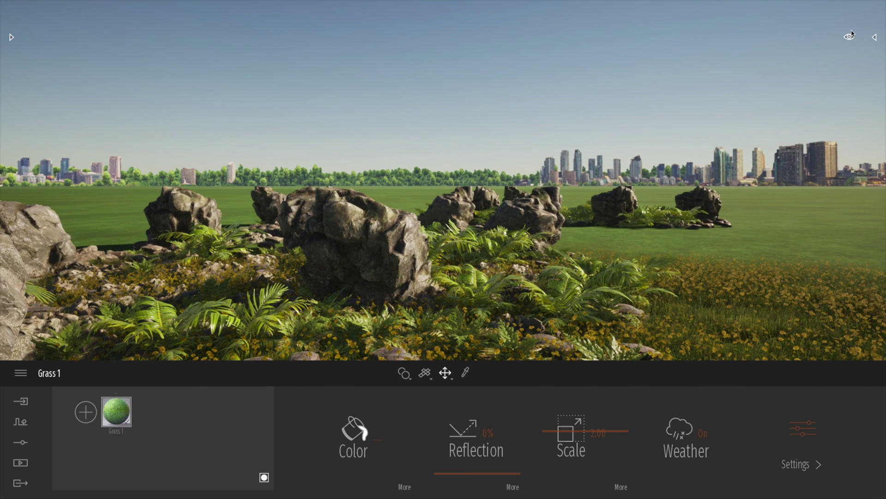
Set the day time to 04:58 and turn the view across the rocks and ferns in the dark
click(849, 37)
drag(791, 158, 794, 109)
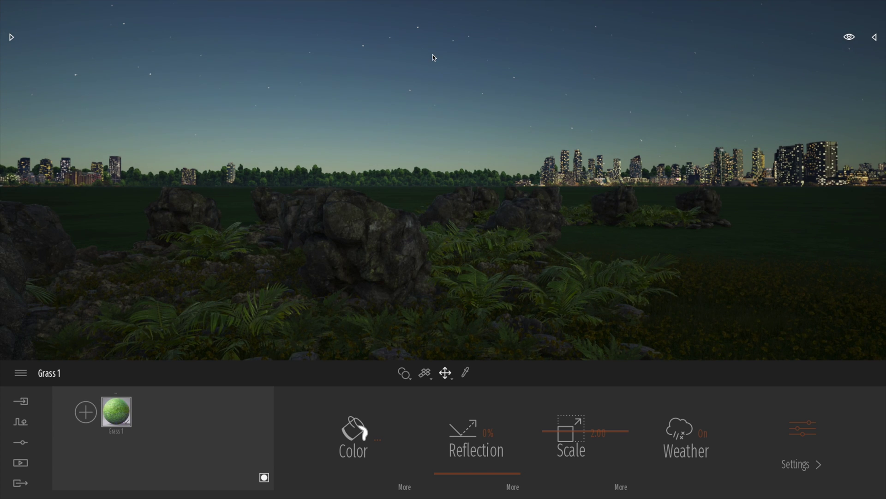
mouse_move(452, 186)
right_down()
mouse_move(282, 205)
mouse_move(275, 237)
mouse_move(207, 213)
mouse_move(129, 204)
mouse_move(388, 210)
mouse_move(385, 199)
mouse_move(468, 191)
right_up()
key(a)
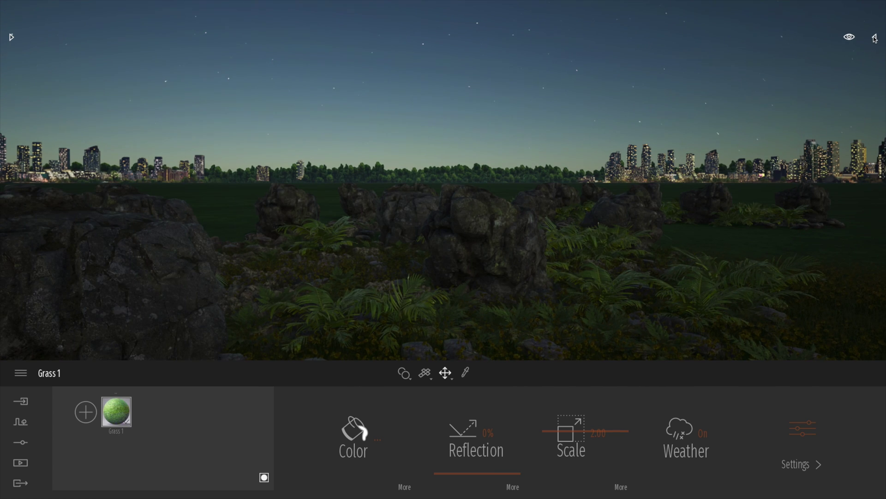
Set the day time to 06:24 and look around the rocks in the sunrise light
click(852, 38)
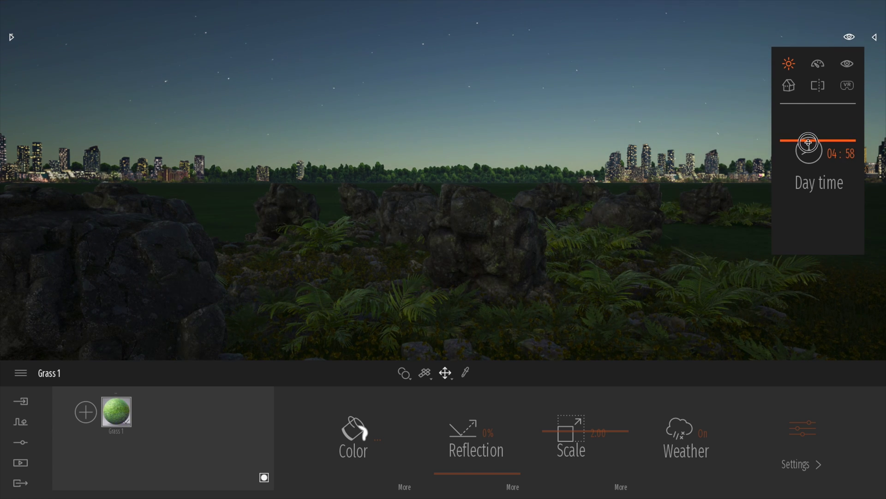
drag(808, 143, 810, 149)
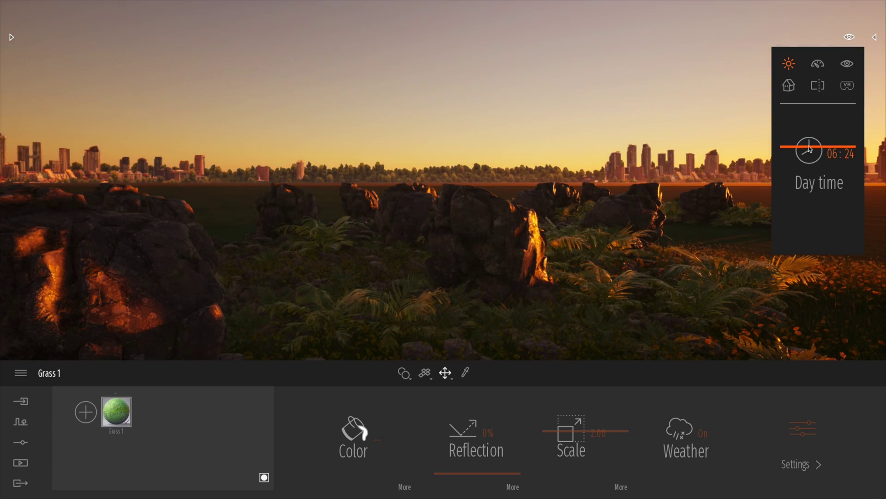
right_drag(603, 192, 861, 208)
key(a)
right_drag(582, 194, 174, 215)
Set the day time to about 08:05 and frame the large rocks among the ferns in morning light
click(850, 37)
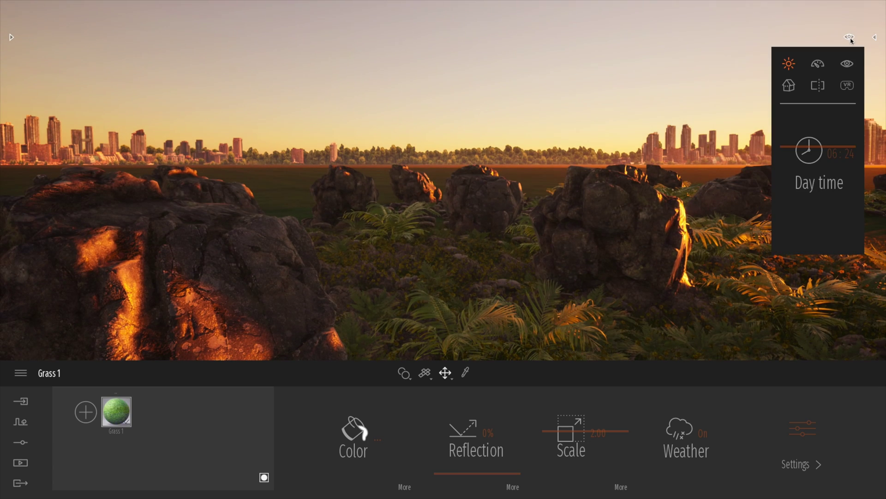
drag(789, 149, 790, 152)
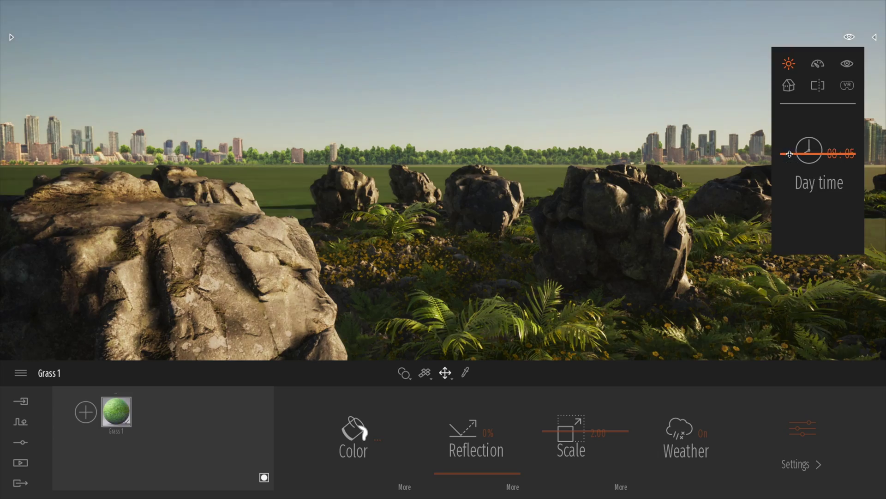
right_drag(616, 216, 655, 215)
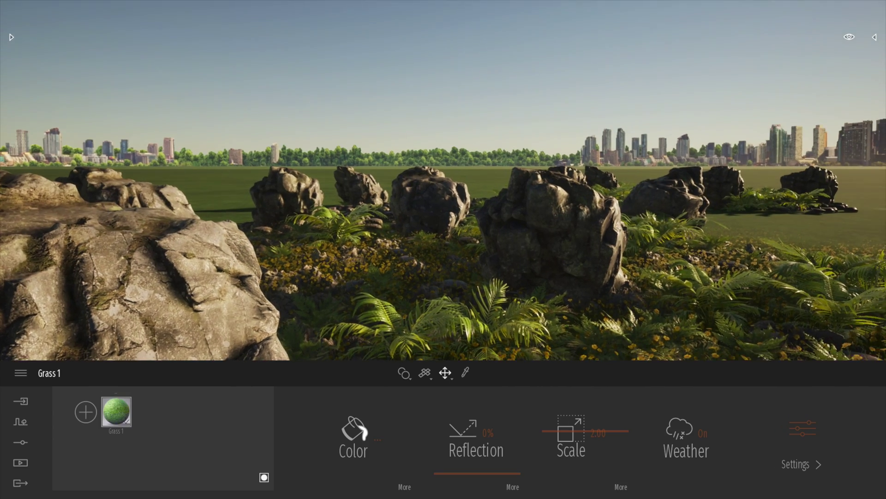
mouse_move(616, 217)
middle_down()
mouse_move(607, 185)
mouse_move(603, 215)
middle_up()
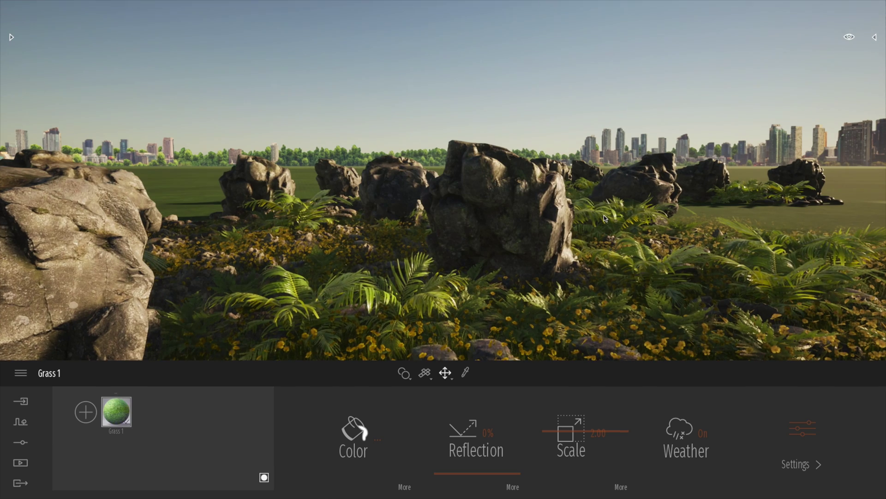
key(d)
right_drag(603, 217, 521, 212)
key(d)
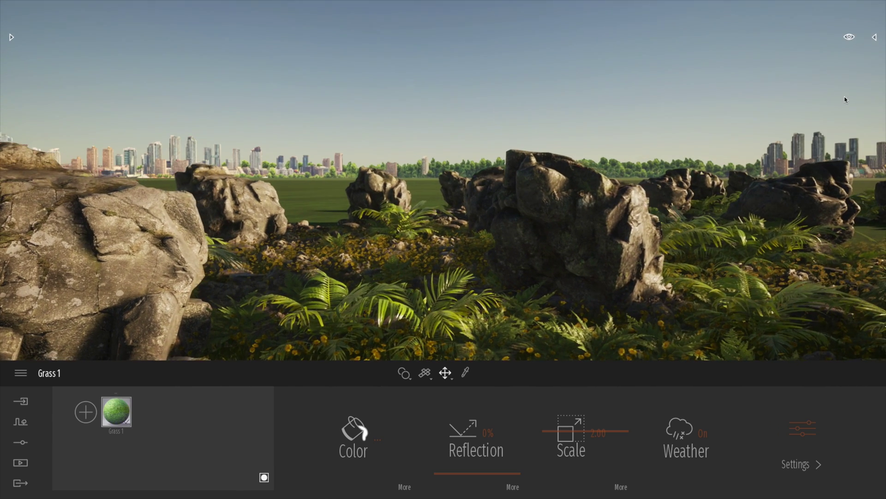
Advance the day time through 13:45 and 20:42 to sunset, and turn the view toward the city skyline
click(849, 36)
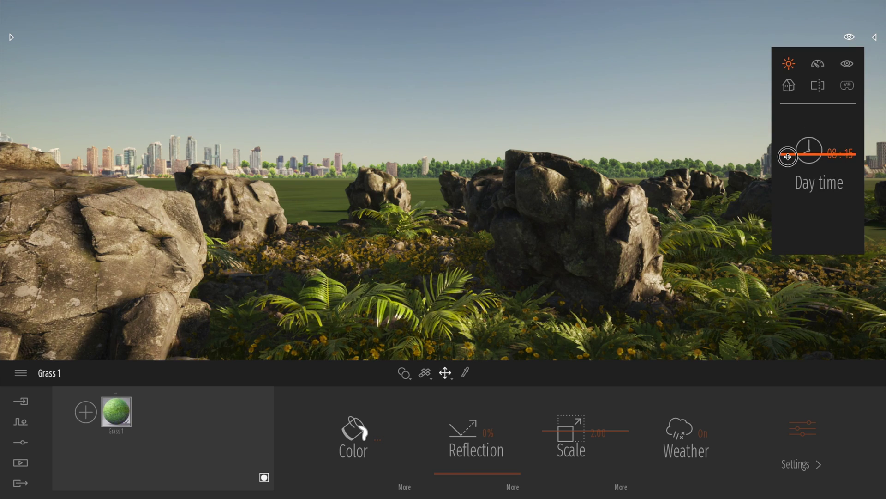
drag(787, 157, 790, 169)
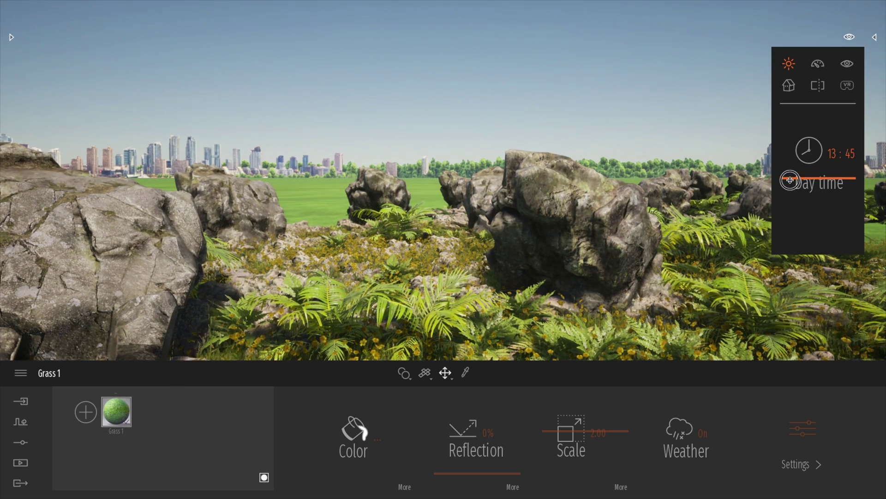
drag(789, 180, 788, 199)
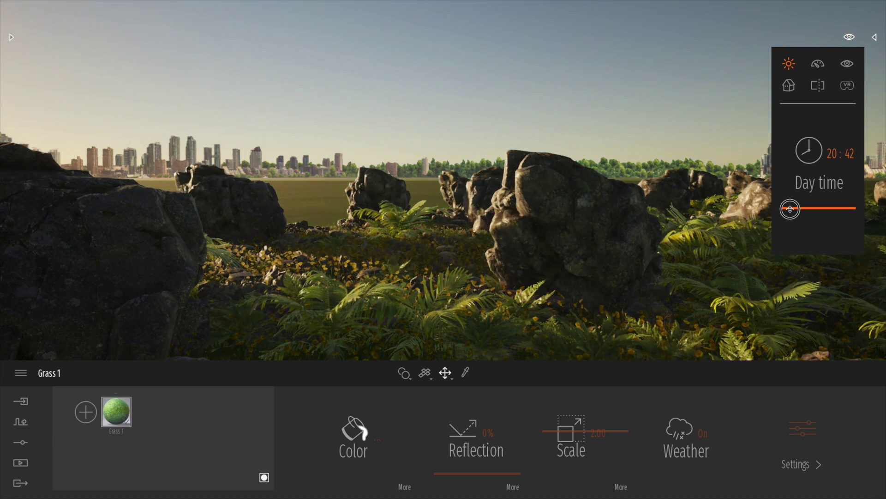
drag(791, 210, 791, 212)
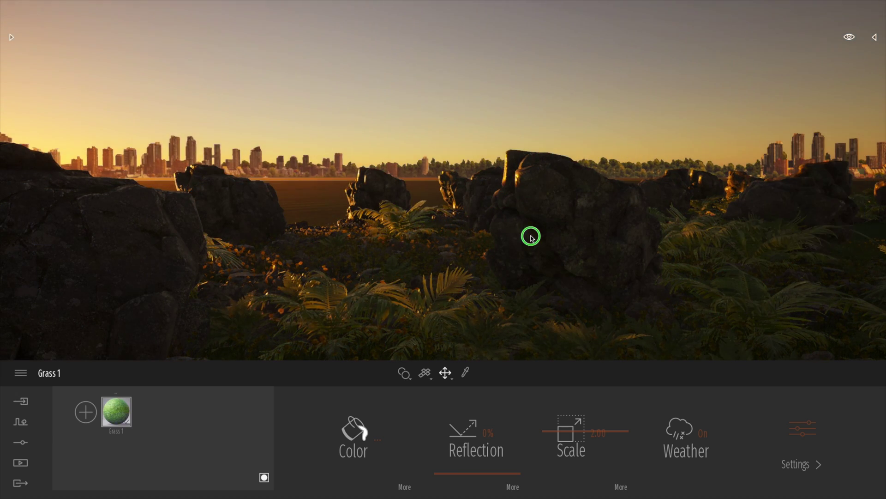
mouse_move(530, 235)
right_down()
mouse_move(865, 236)
mouse_move(519, 237)
right_up()
right_drag(757, 241, 575, 243)
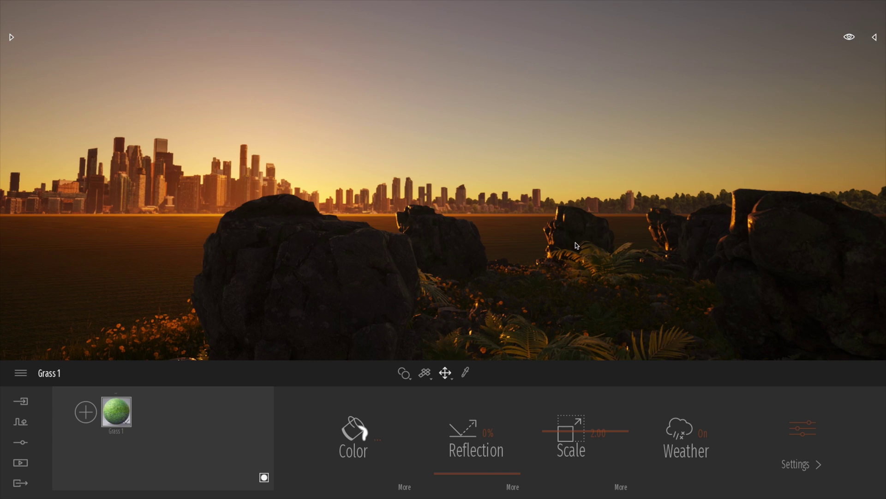
Set the day time to 22:05 and turn back to the rocks and ferns at nightfall
click(851, 42)
drag(803, 211, 802, 212)
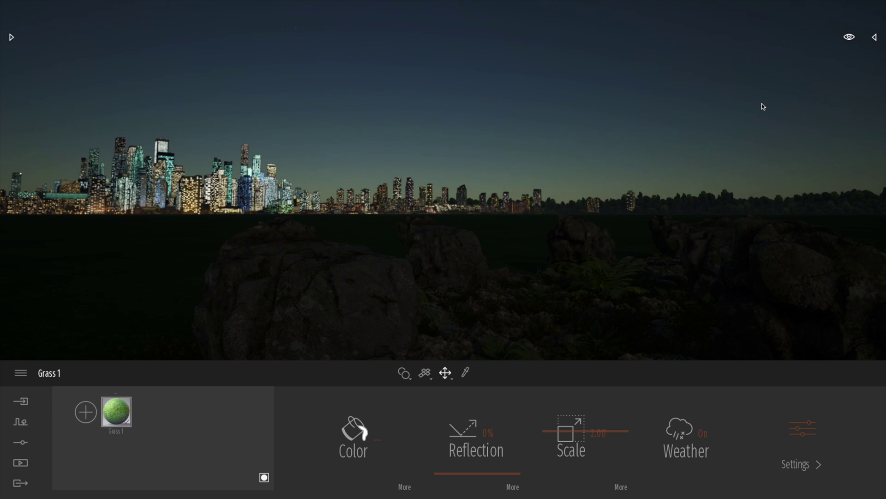
right_drag(711, 122, 803, 208)
right_drag(701, 252, 701, 234)
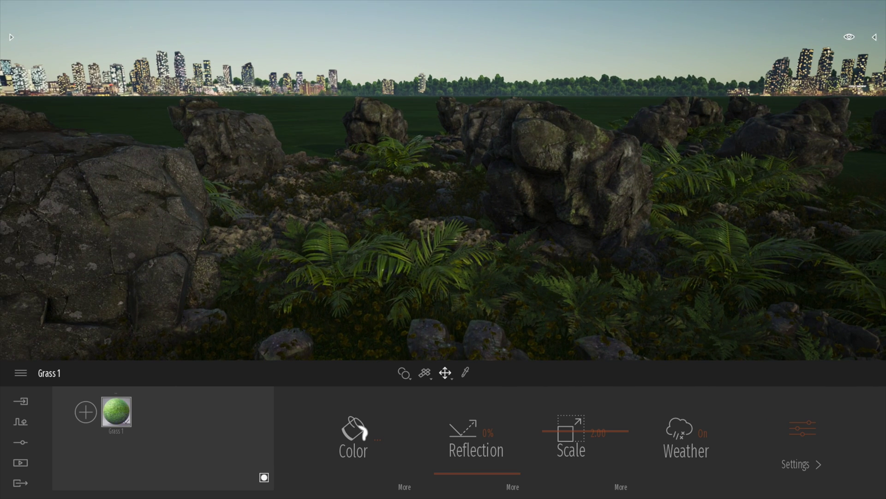
right_drag(632, 139, 664, 117)
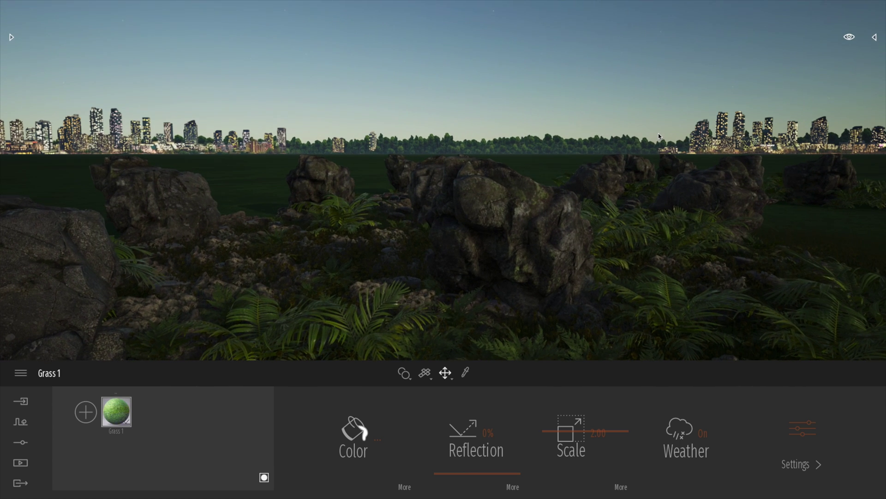
Bring the day time back to before sunset and create a media image of the rocks and ferns
mouse_move(849, 37)
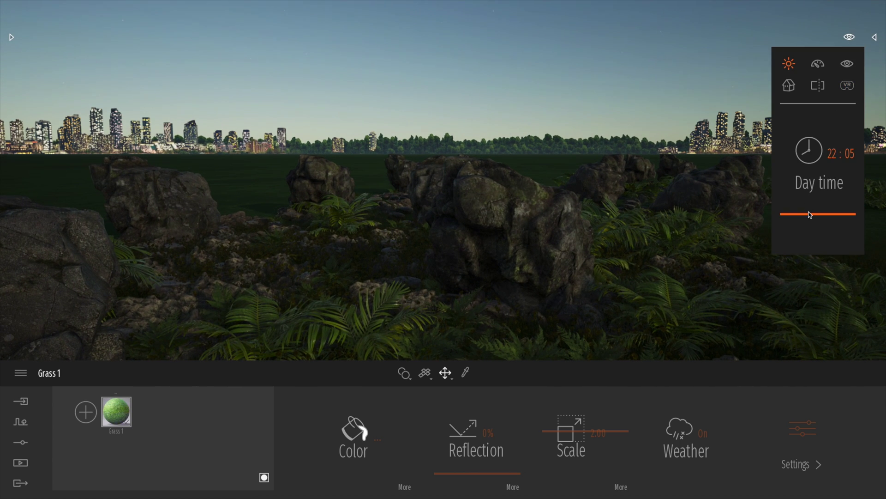
mouse_move(810, 214)
mouse_down()
mouse_move(806, 254)
mouse_move(810, 206)
mouse_up()
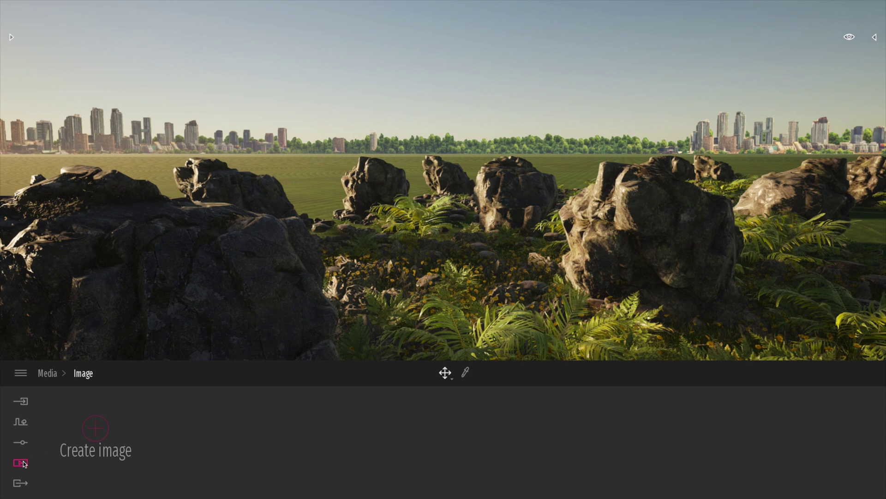
click(97, 429)
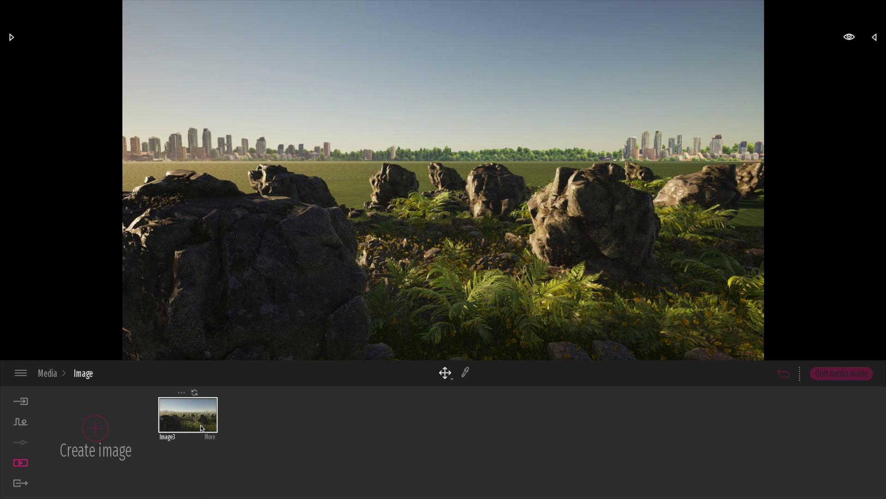
Open the new image's camera settings, try a wider field of view, and narrow it to about 59
click(211, 437)
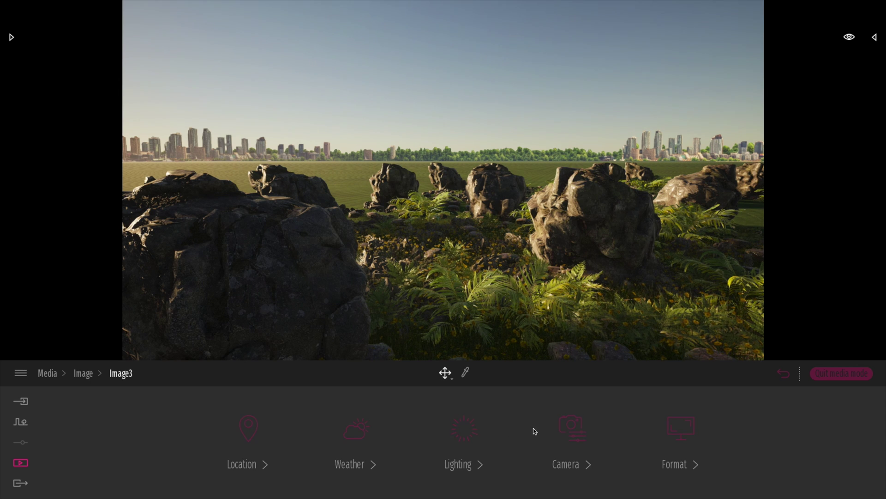
click(583, 435)
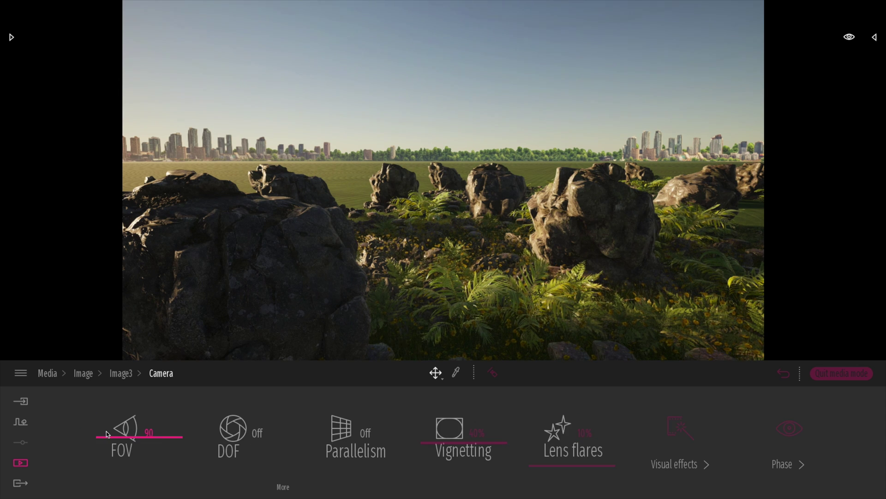
drag(102, 440, 107, 427)
right_drag(258, 312, 316, 315)
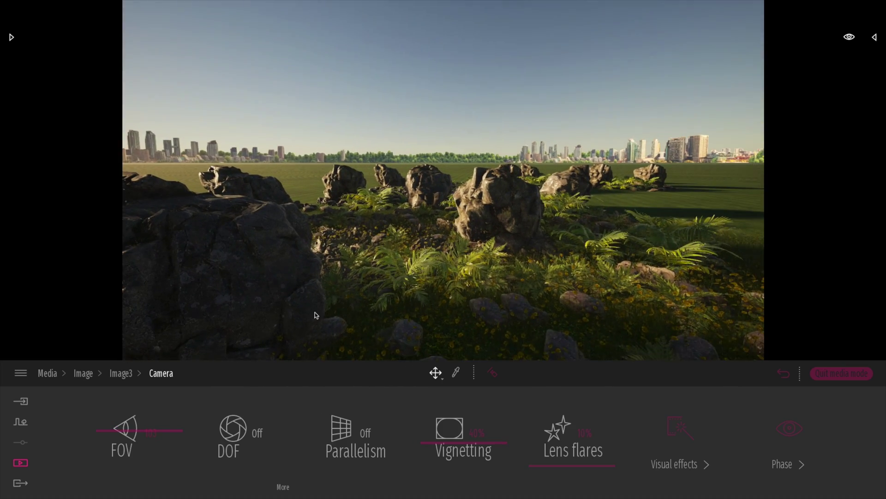
mouse_move(104, 433)
mouse_down()
mouse_move(105, 457)
mouse_move(103, 448)
mouse_up()
Toggle the image's Parallelism on and off to compare the view, leaving it off
click(365, 432)
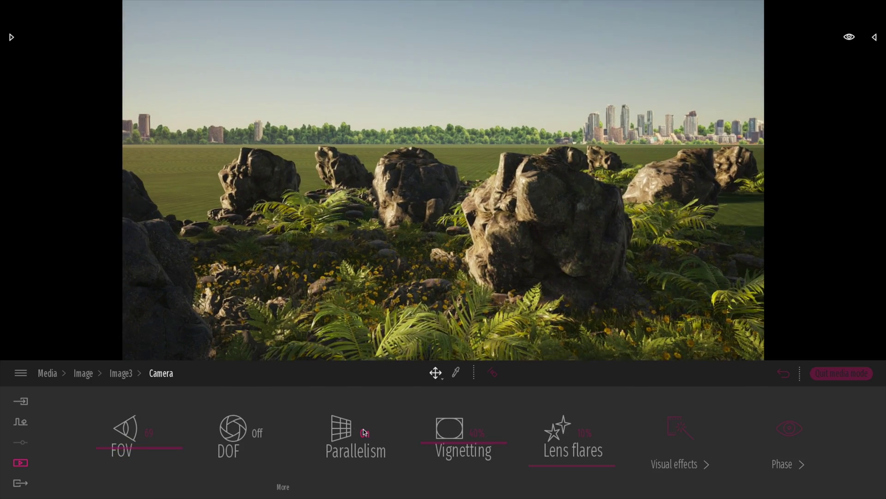
click(364, 432)
click(366, 432)
click(367, 432)
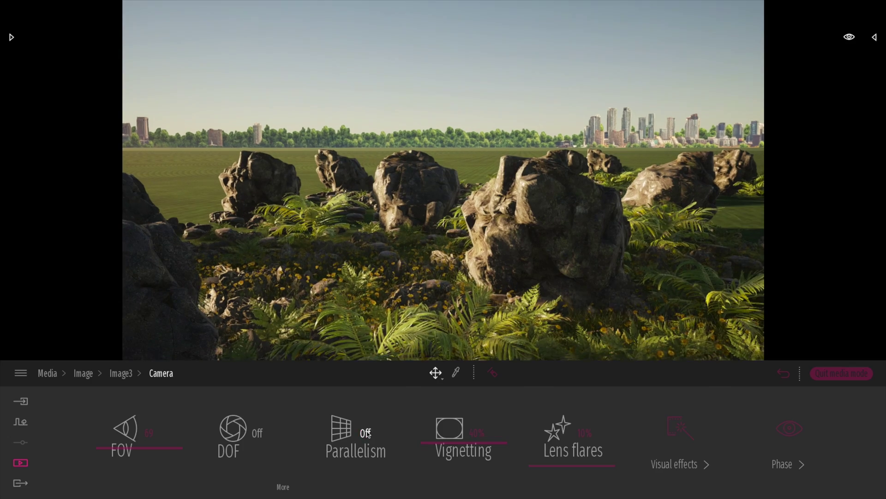
Reframe the image around the large central rock, lower its vignetting and raise its lens flares
right_drag(443, 180, 490, 196)
mouse_move(425, 444)
mouse_down()
mouse_move(425, 401)
mouse_move(430, 462)
mouse_move(426, 448)
mouse_up()
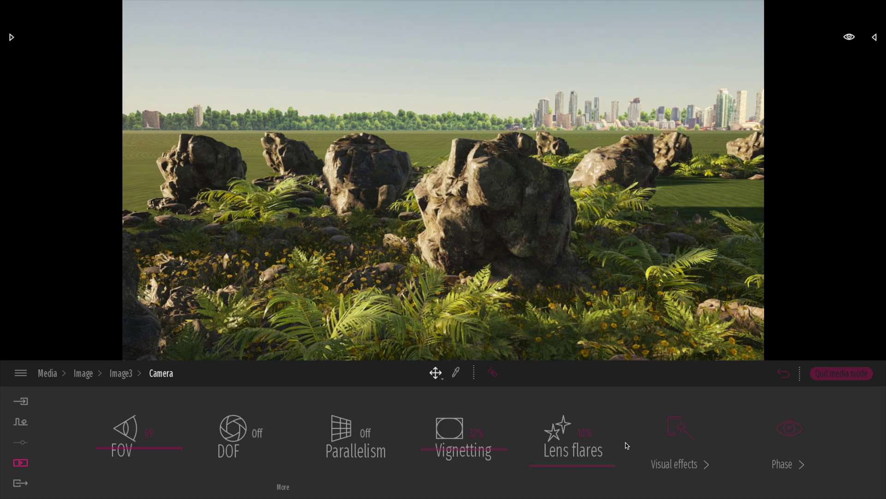
mouse_move(543, 468)
mouse_down()
mouse_move(540, 429)
mouse_move(539, 456)
mouse_up()
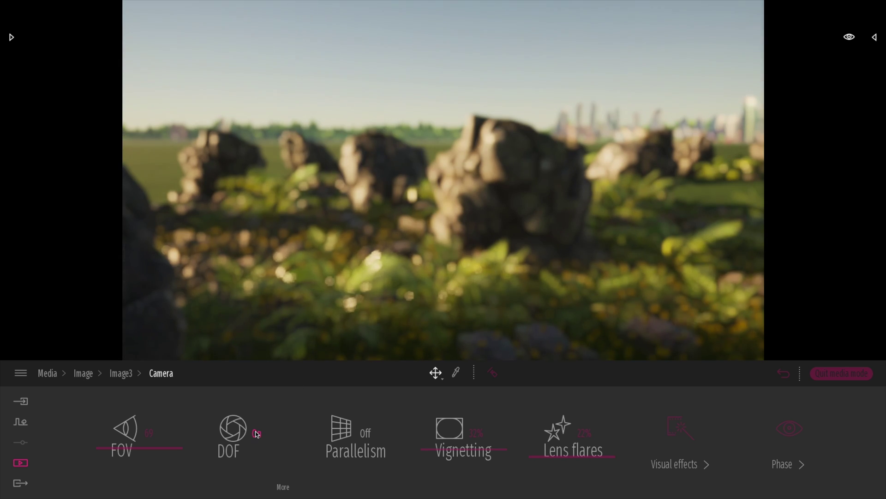
Open the image's additional depth of field settings and set the focus distance to 5 m
click(284, 486)
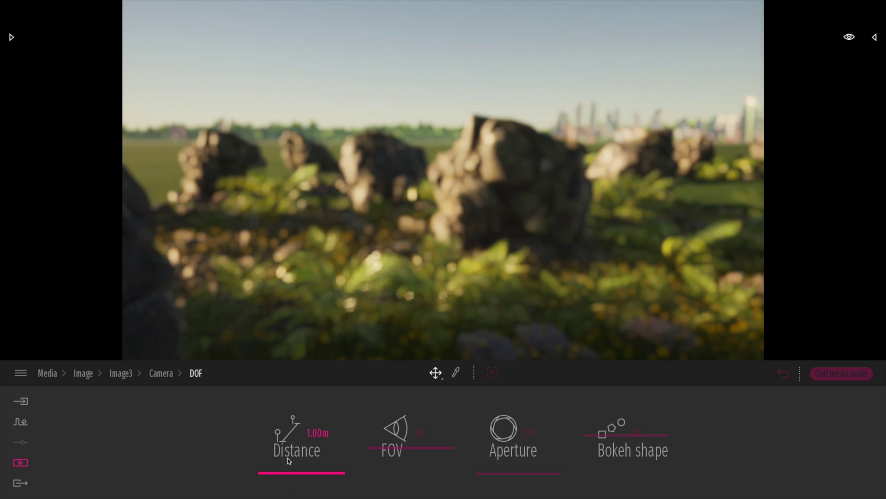
drag(309, 432, 335, 435)
text(5)
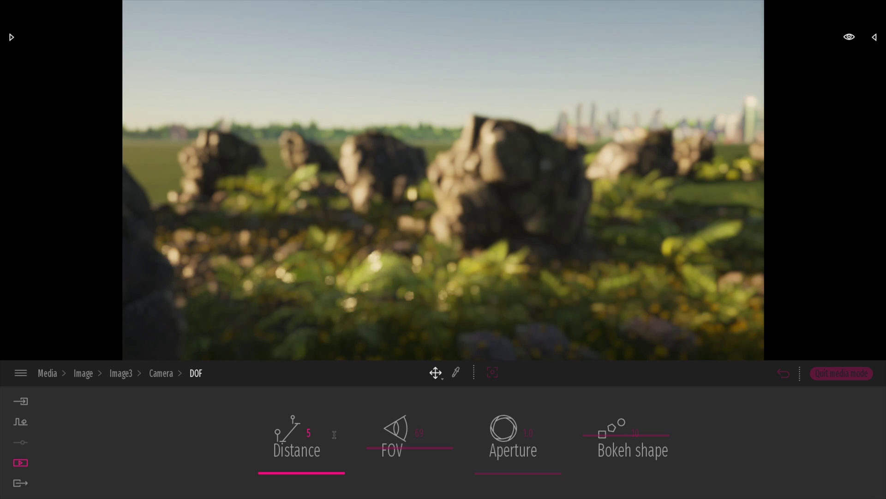
key(Return)
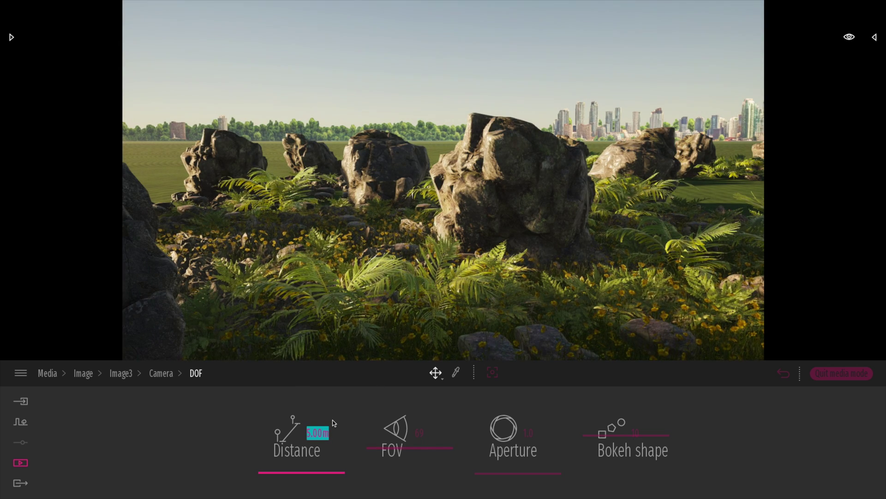
Try shorter depth of field distances, including 0.5 m, and set the distance to 2 m
click(279, 473)
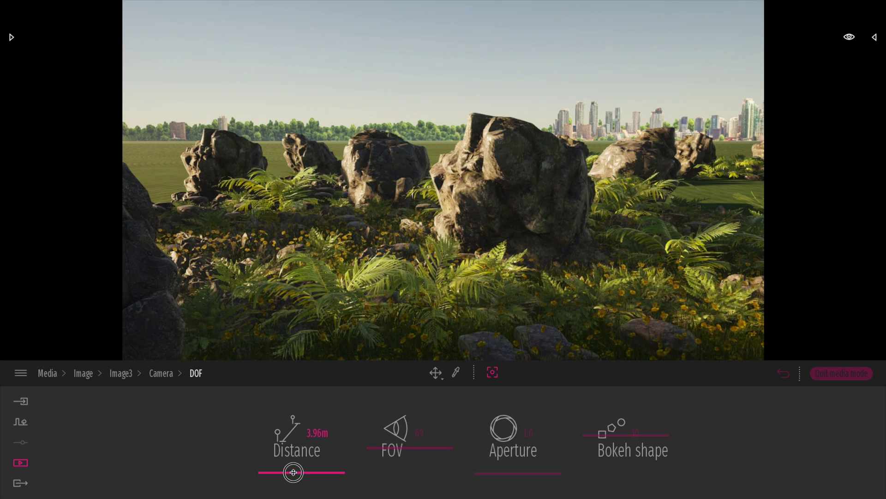
mouse_move(293, 471)
mouse_down()
mouse_move(296, 423)
mouse_move(296, 471)
mouse_move(285, 473)
mouse_up()
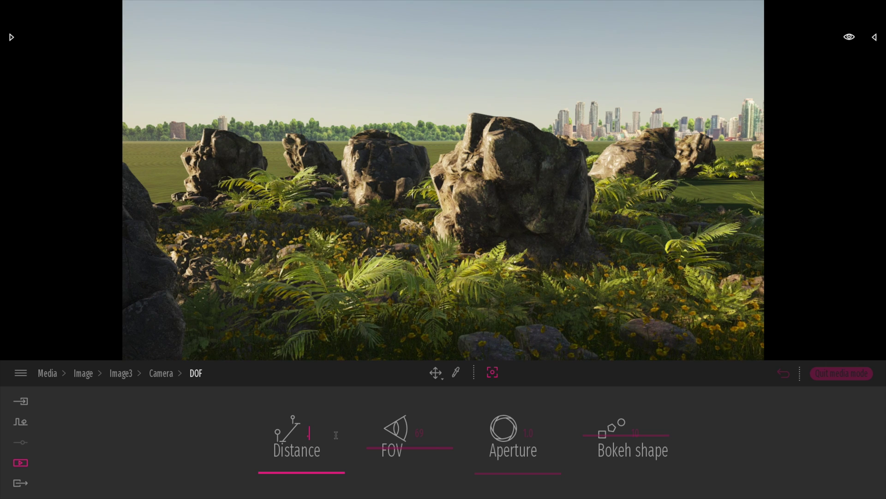
text(0.5)
key(Return)
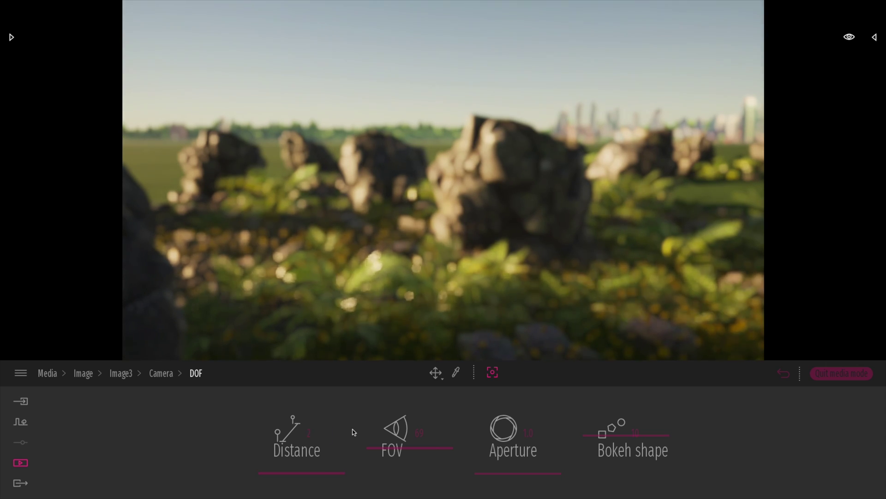
text(2)
key(Return)
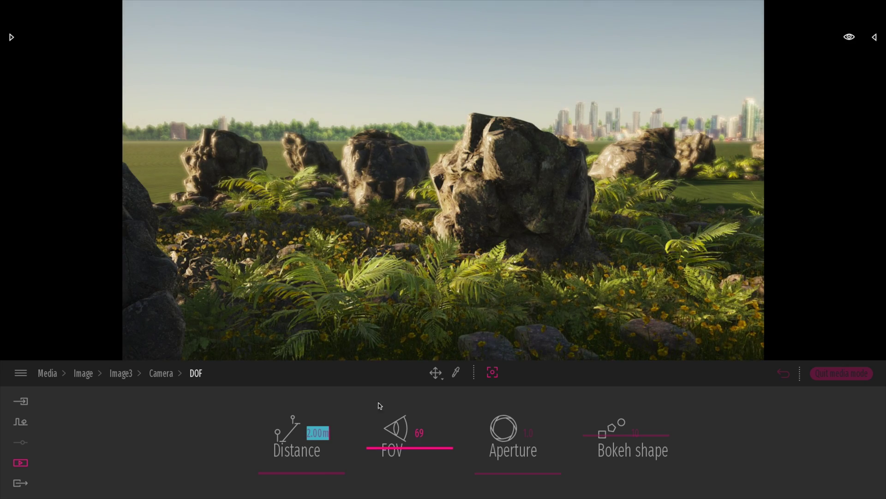
Move the camera around, away from and back towards the rocks to examine the depth of field blur from different viewpoints
right_drag(573, 235, 573, 234)
key(s)
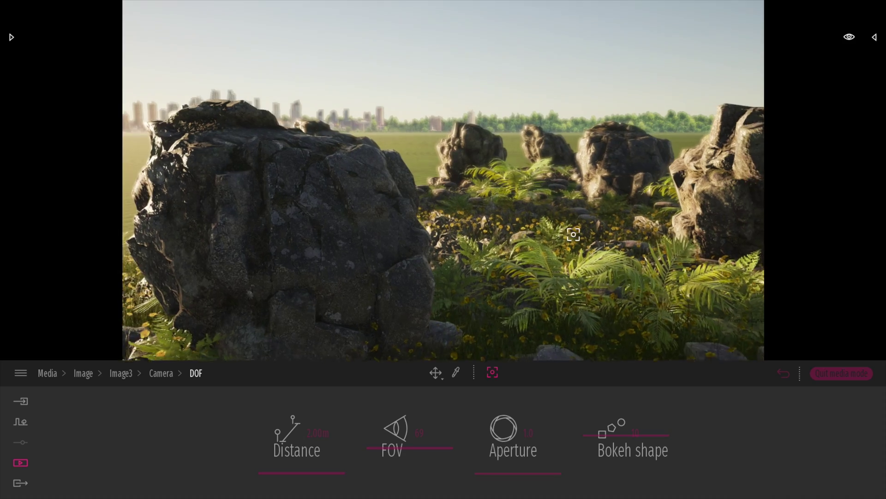
key(a)
right_drag(573, 235, 573, 234)
key(d)
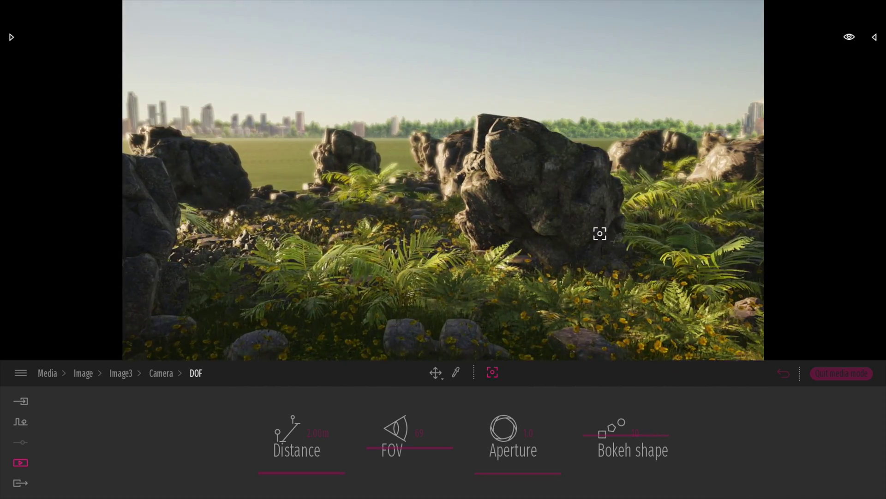
key(d)
key(w)
key(a)
key(s)
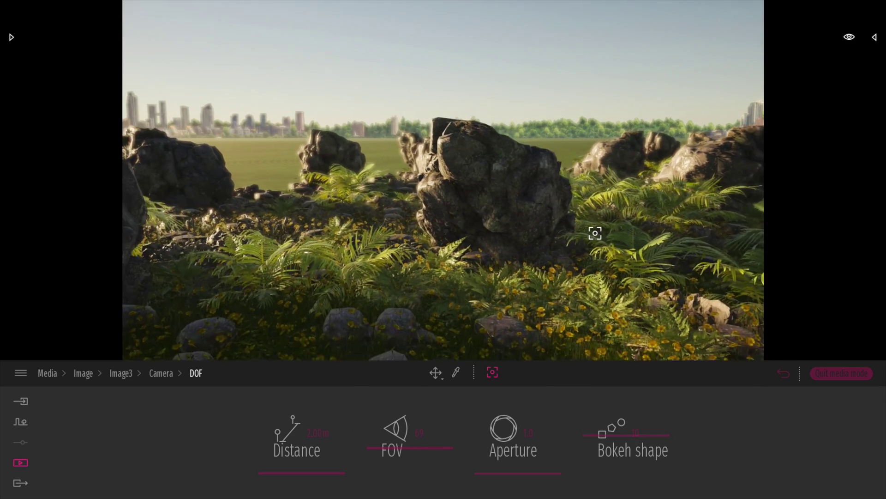
key(a)
key(s)
key(Down)
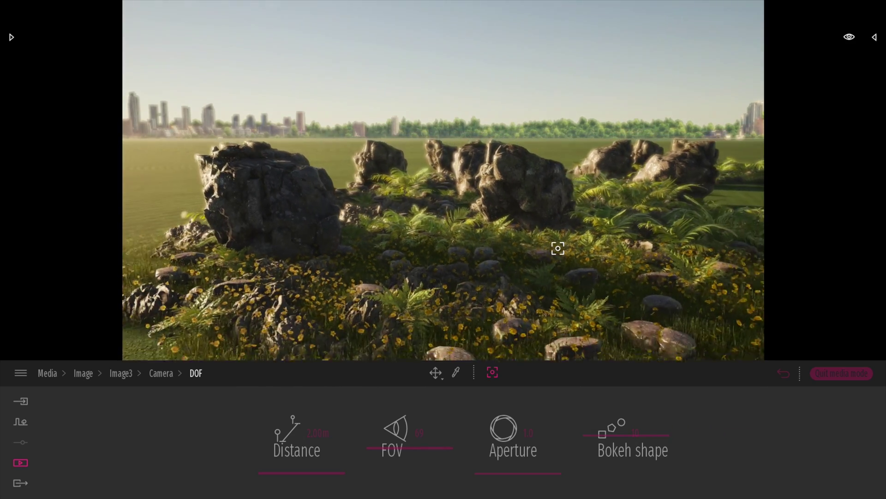
key(Up)
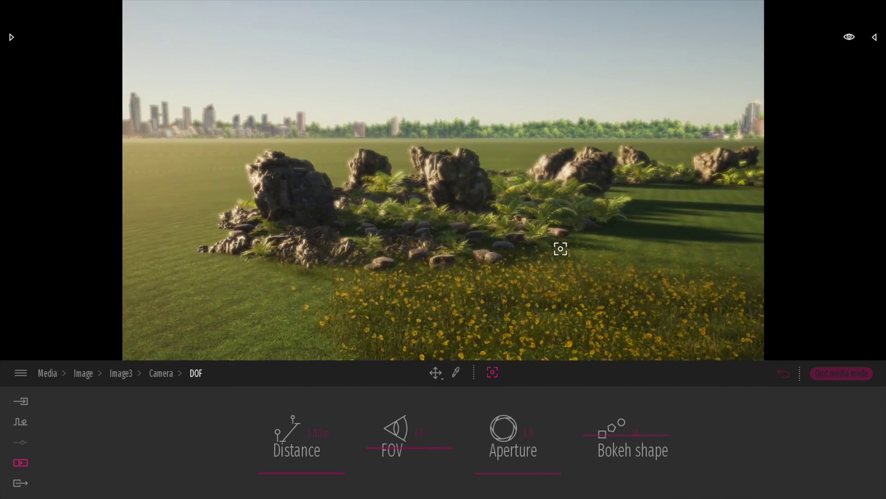
key(w)
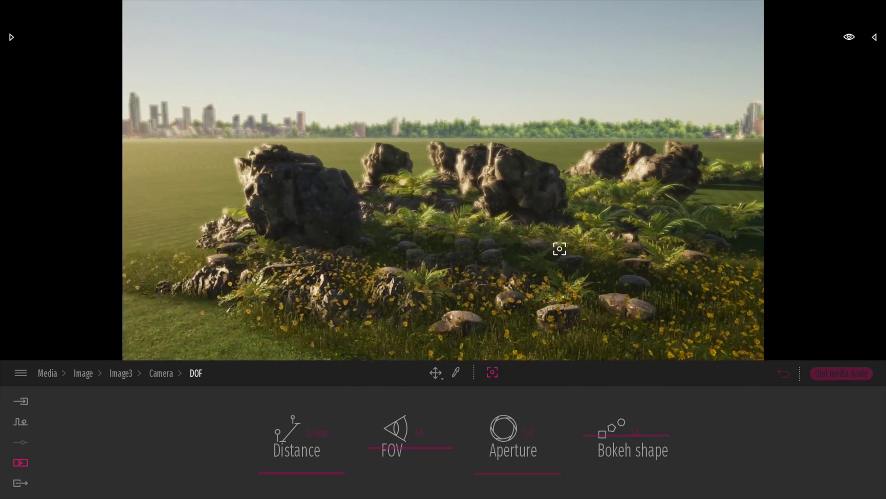
Set the depth of field distance to 3 m and try adjusting the aperture
click(327, 432)
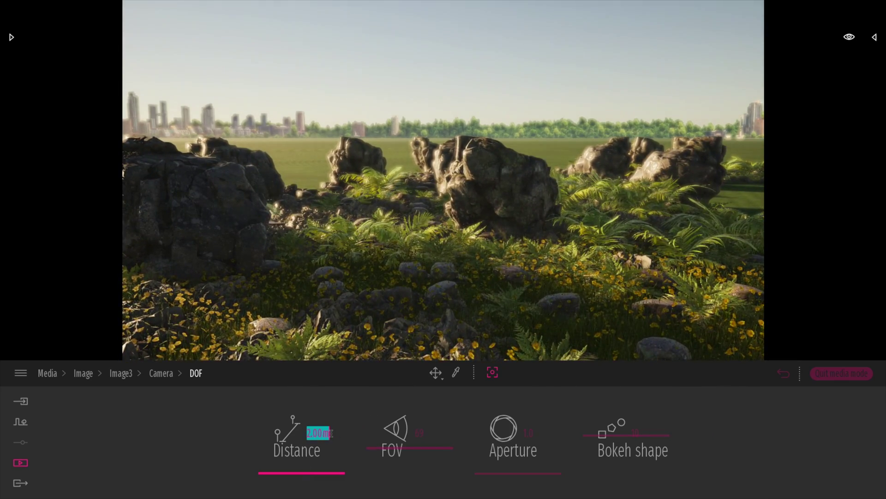
text(3)
key(Return)
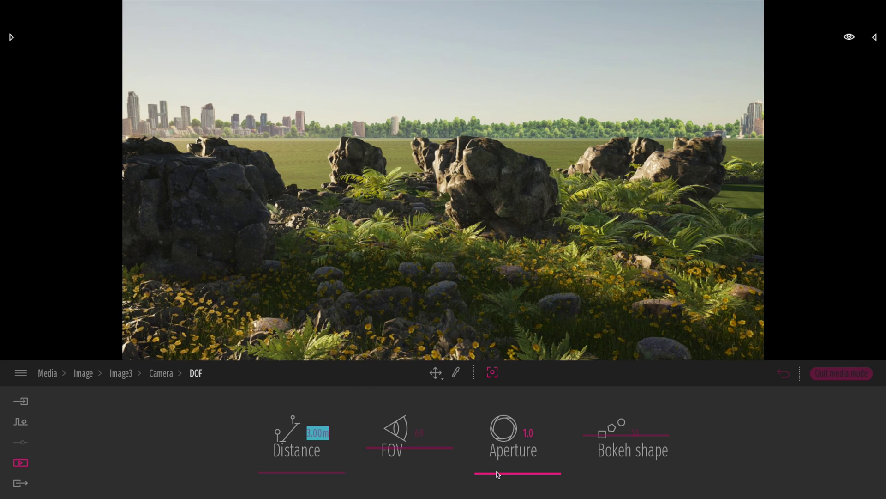
drag(501, 474, 503, 454)
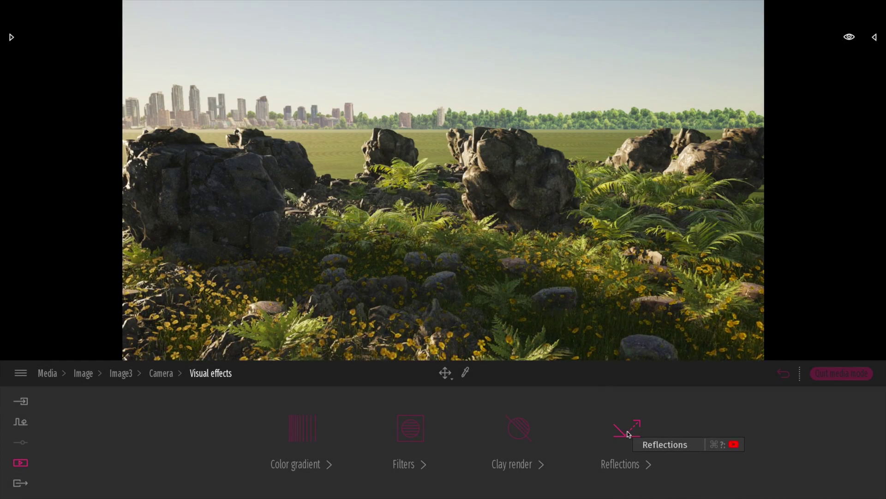
In the image's color gradient effects, nudge the saturation and try the gradient types in turn, including AUT, Copper, DT6, DT7 and DT8, ending on ISM
click(323, 433)
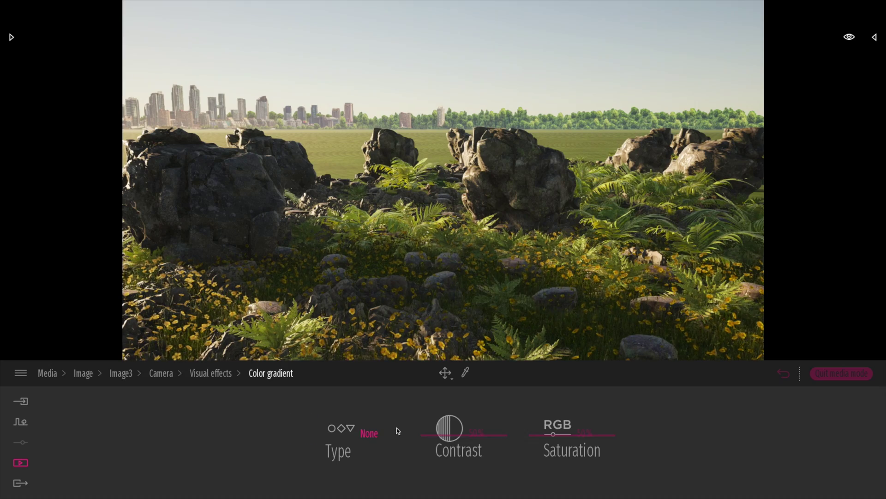
mouse_move(537, 438)
mouse_down()
mouse_move(538, 449)
mouse_move(539, 418)
mouse_move(538, 434)
mouse_up()
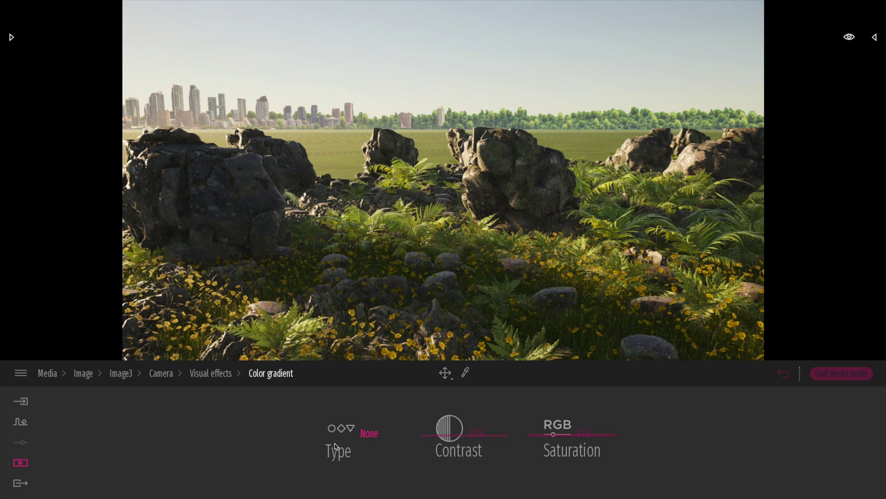
click(367, 432)
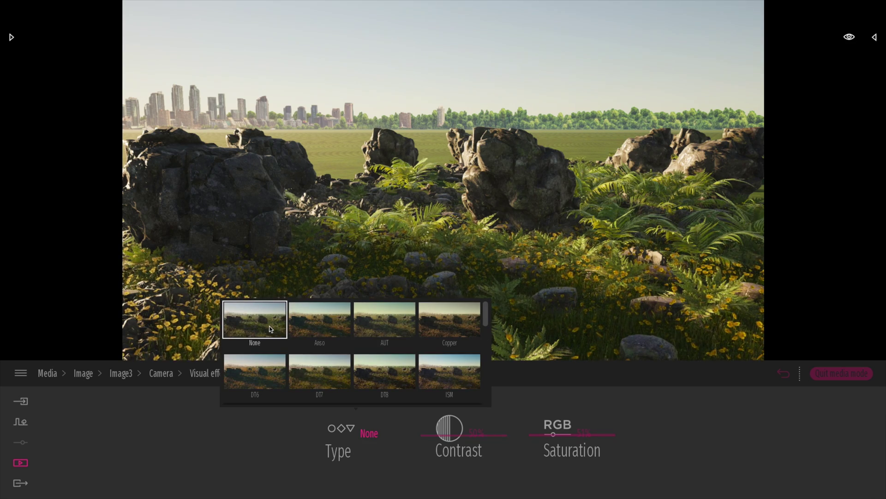
click(318, 331)
click(379, 329)
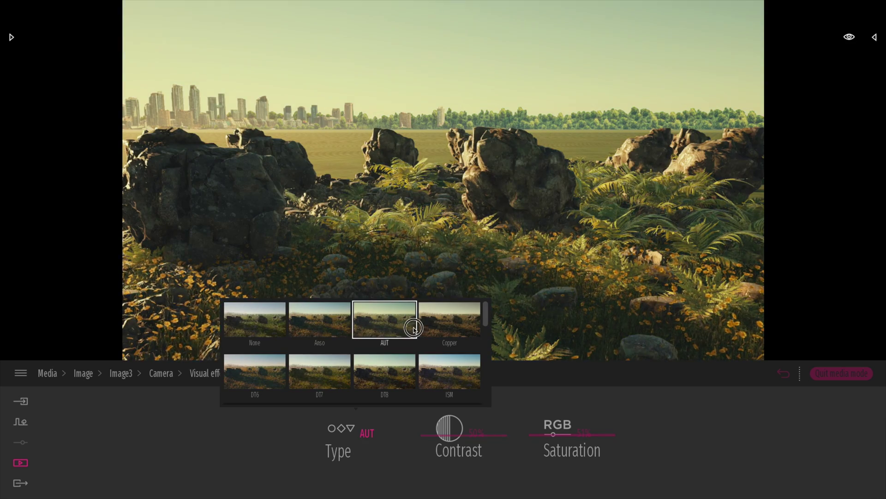
click(436, 325)
click(252, 373)
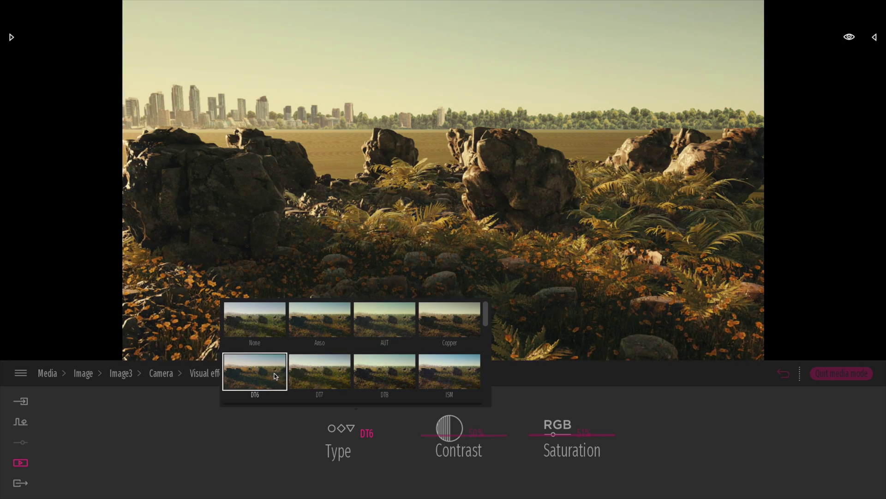
click(311, 374)
click(390, 373)
click(439, 376)
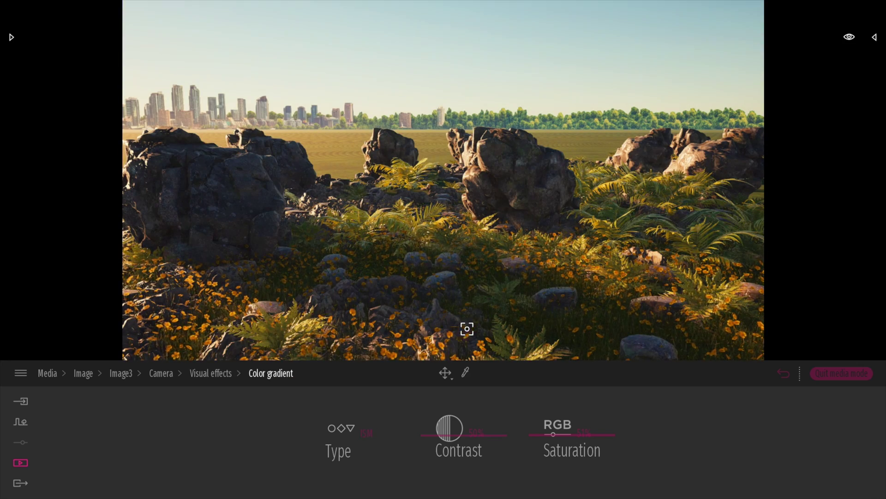
Try further color gradient types, including Gold and Hip 2, and apply Sandy Western to the image
click(369, 436)
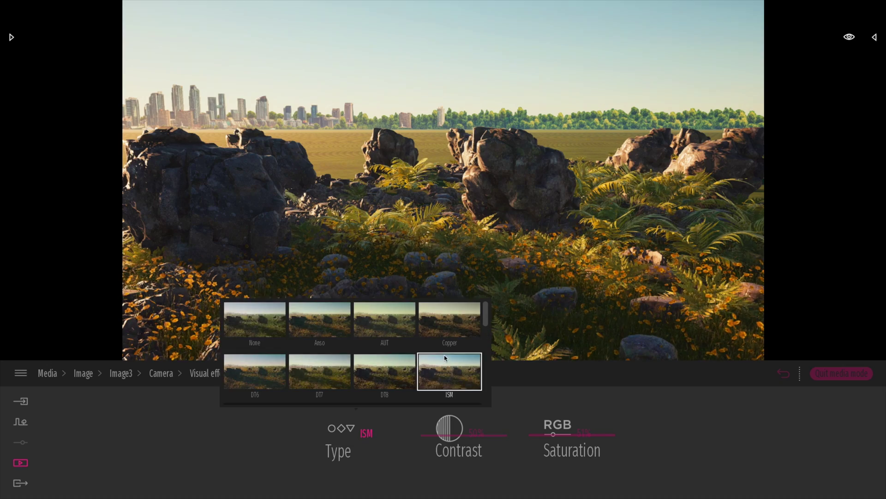
scroll(443, 359, down, 5)
click(355, 353)
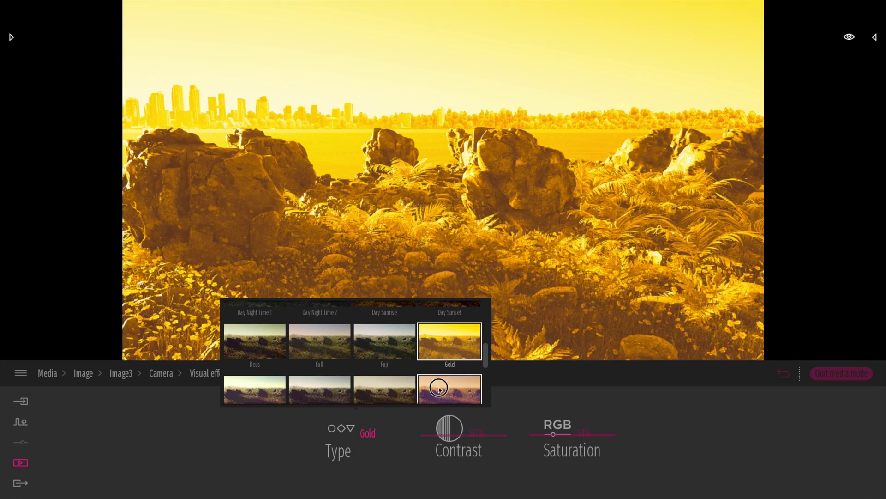
click(376, 385)
click(319, 387)
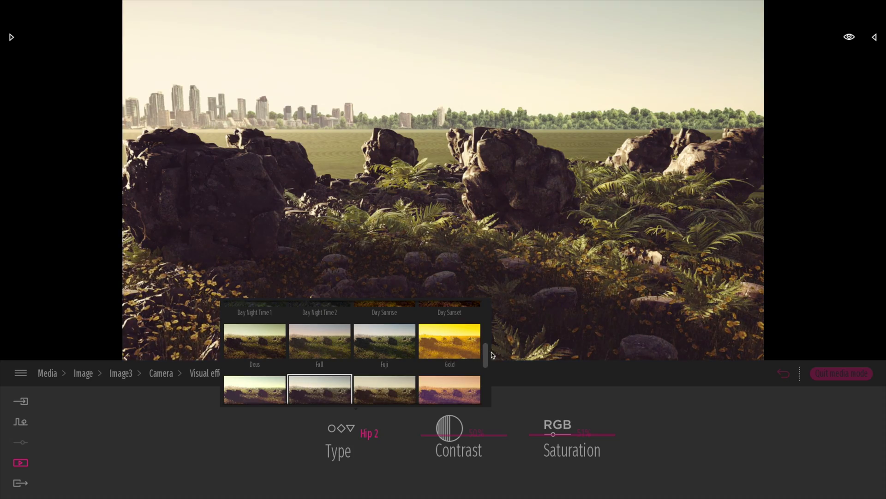
scroll(481, 376, down, 4)
click(448, 357)
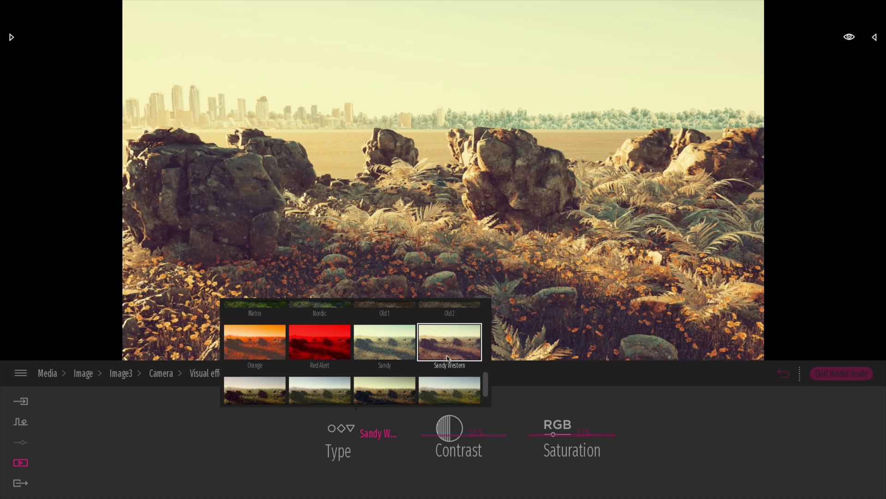
click(220, 451)
key(a)
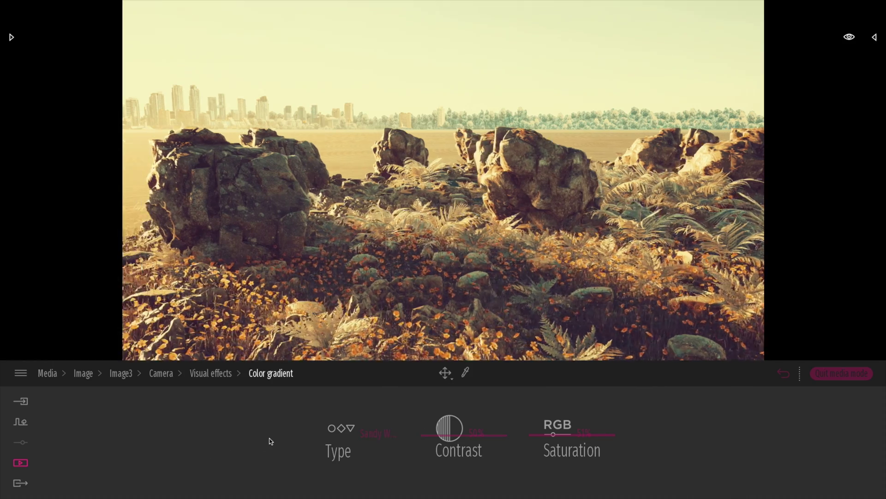
Return to the list of images and reopen Image3 with its saved framing
click(90, 375)
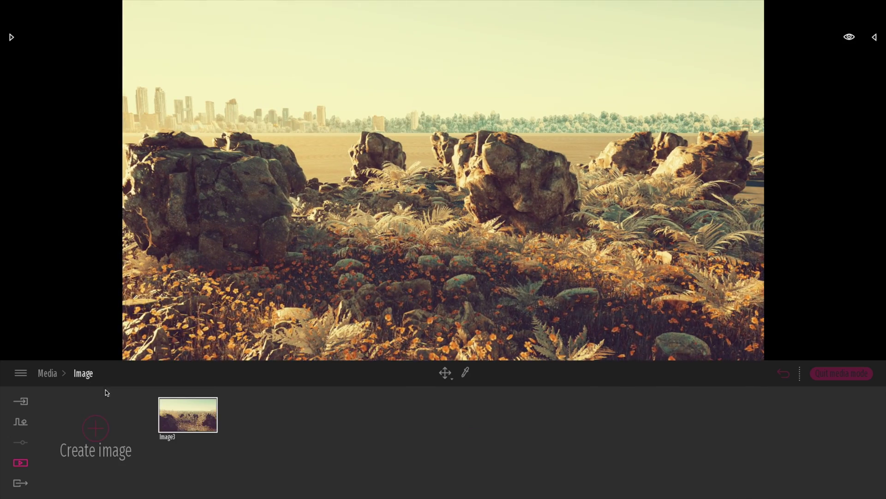
click(98, 430)
click(207, 426)
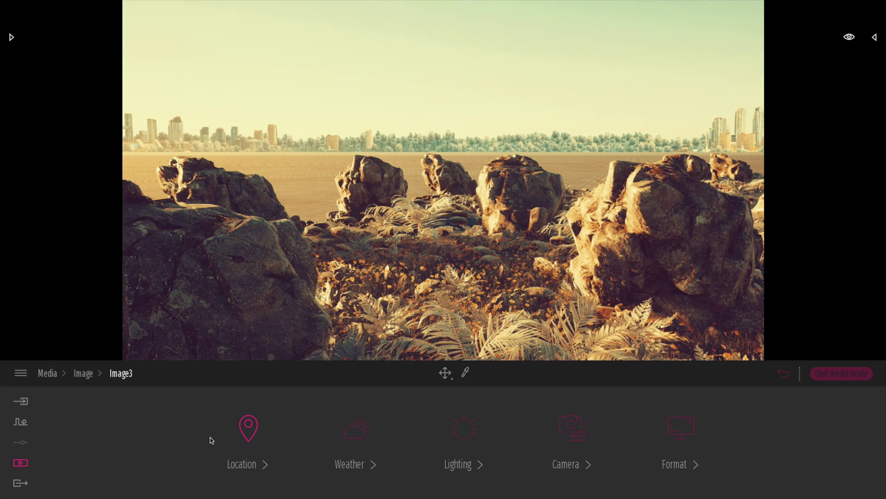
Reset Image3's color gradient type to None in its camera visual effects and return to the image's main settings
click(575, 429)
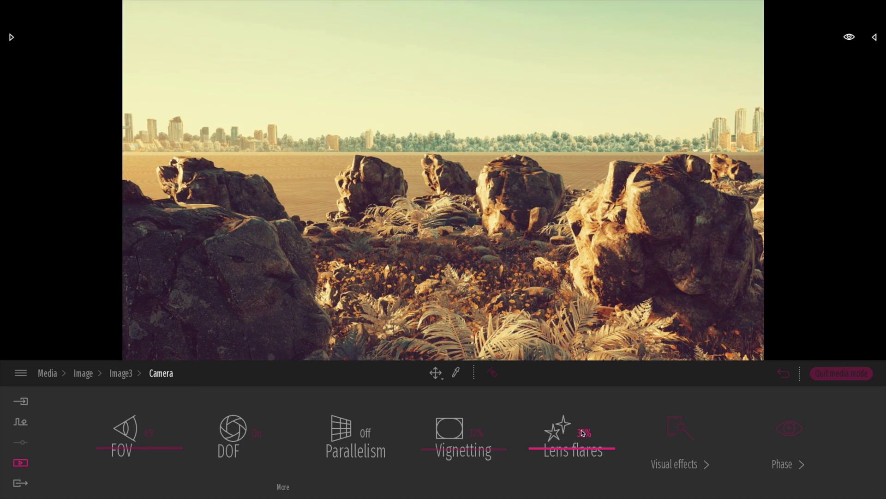
click(674, 432)
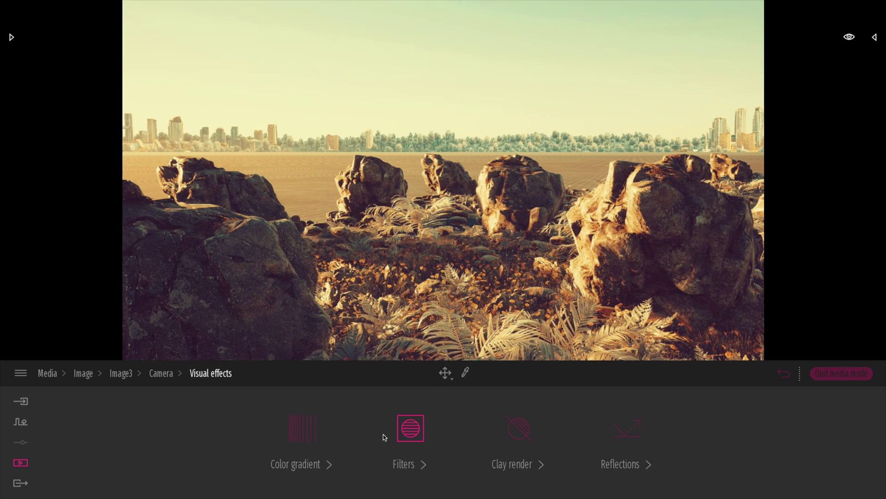
click(400, 431)
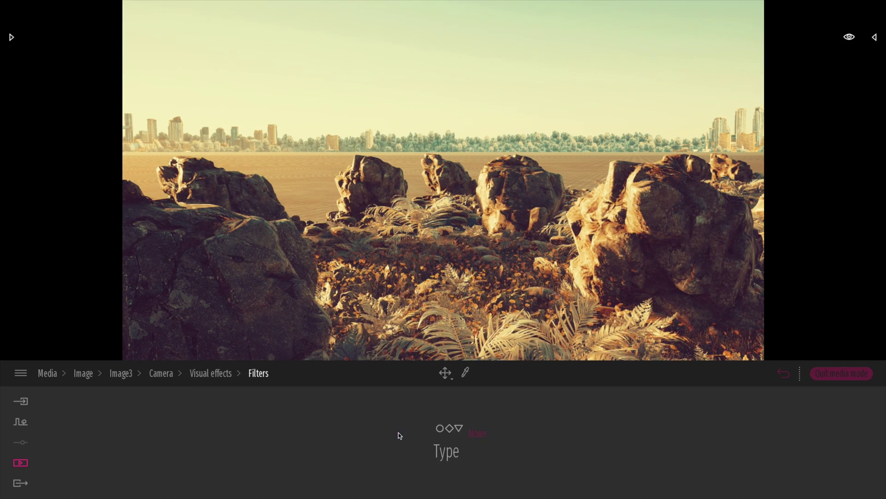
click(203, 373)
click(310, 435)
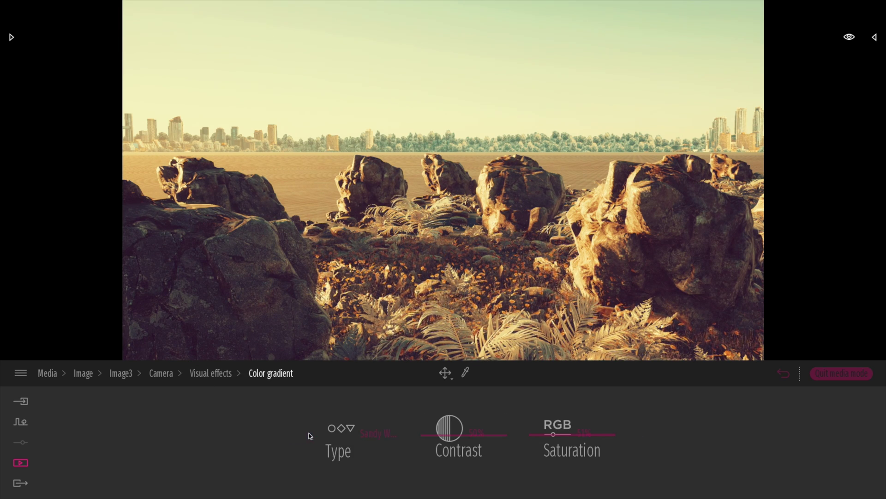
click(371, 436)
click(254, 335)
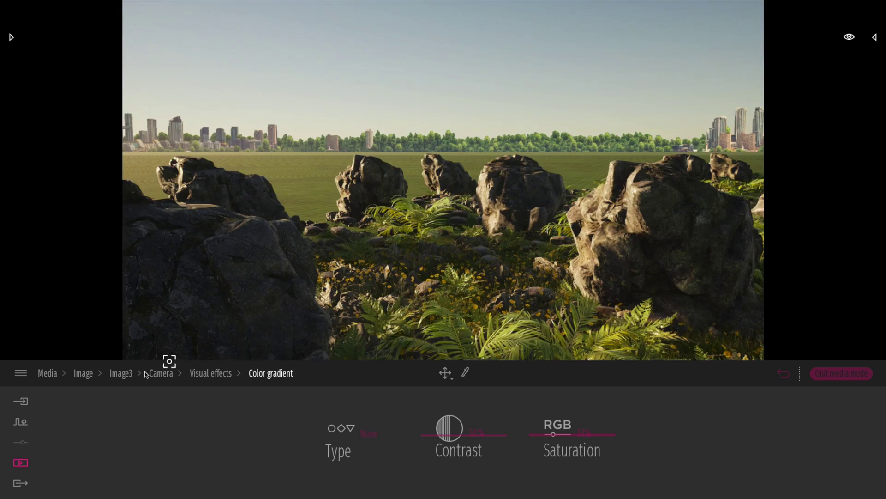
click(115, 373)
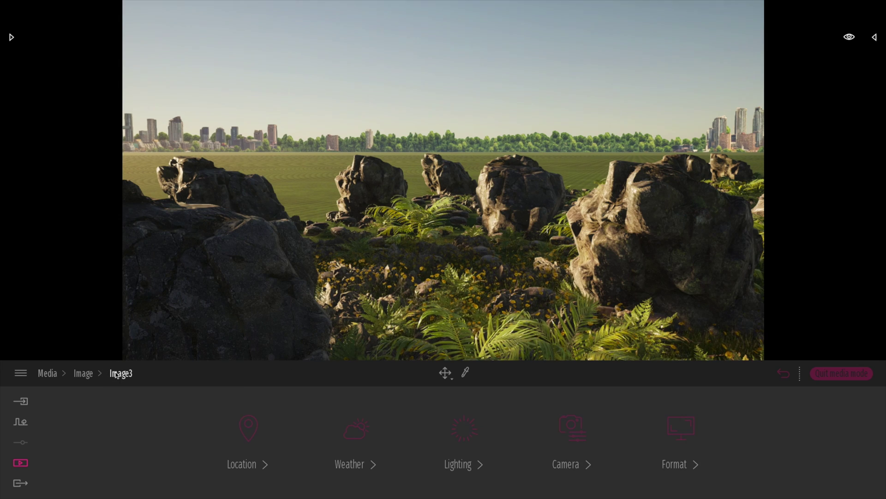
Switch to Image4 and look over the rocks, ferns and flowers from a wider viewpoint
click(83, 373)
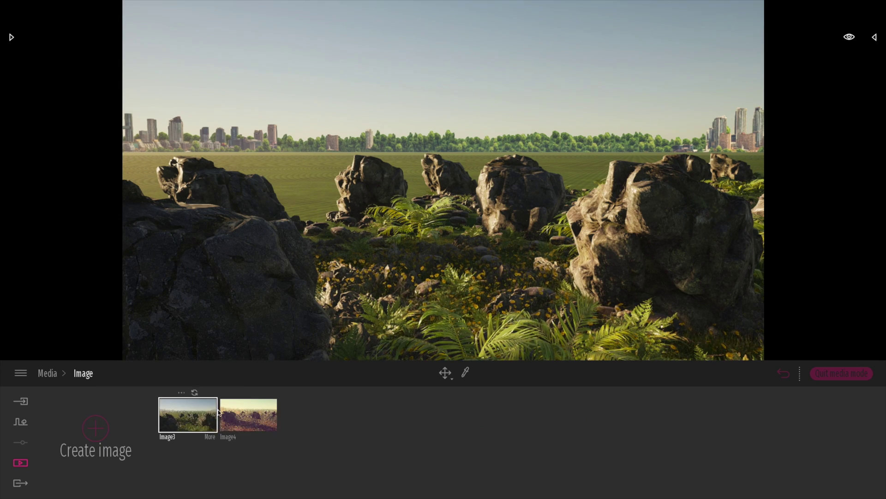
click(253, 424)
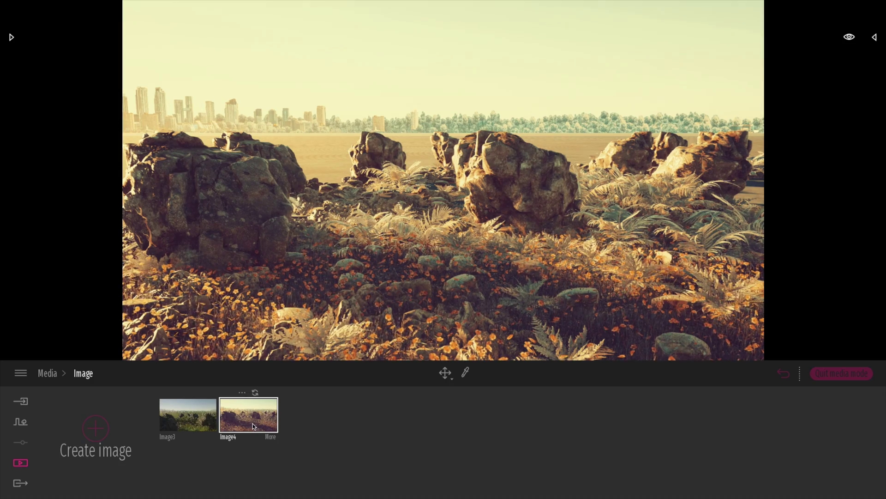
right_drag(334, 282, 336, 282)
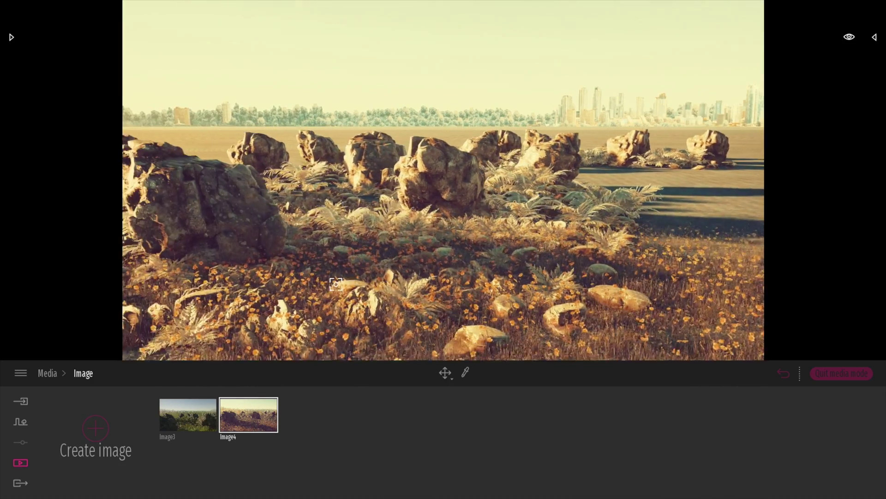
key(s)
key(a)
key(w)
key(d)
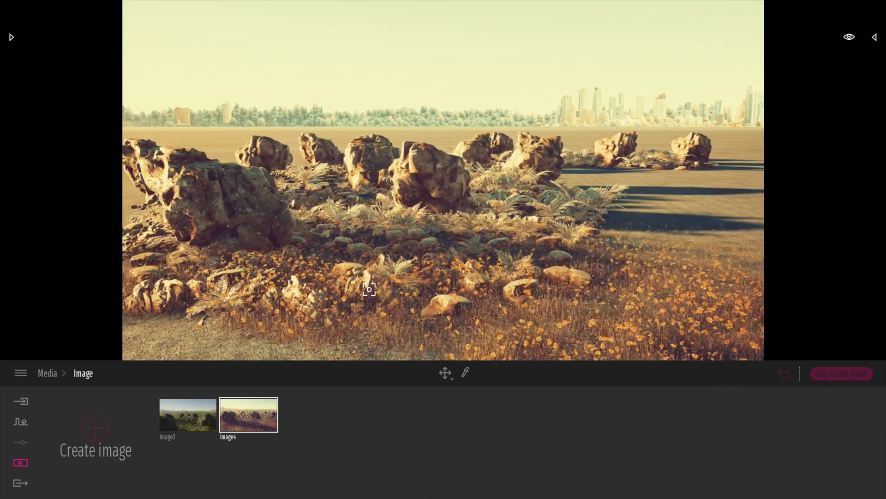
right_drag(369, 290, 354, 276)
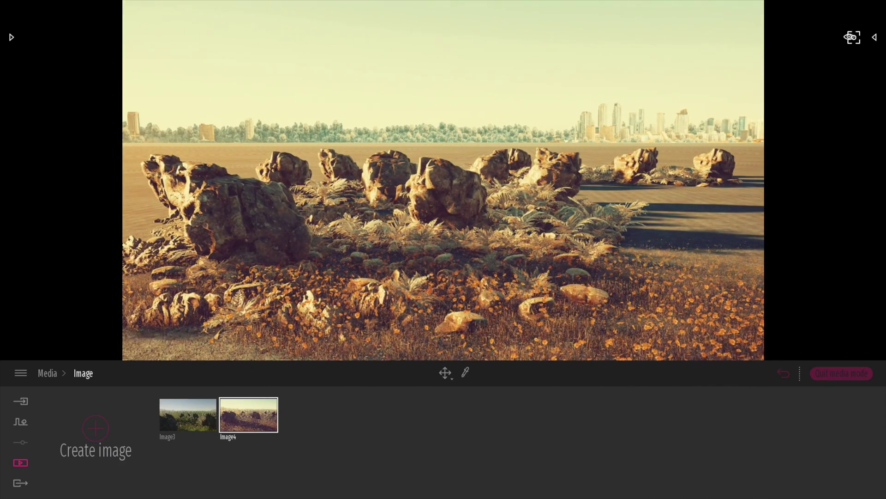
click(851, 37)
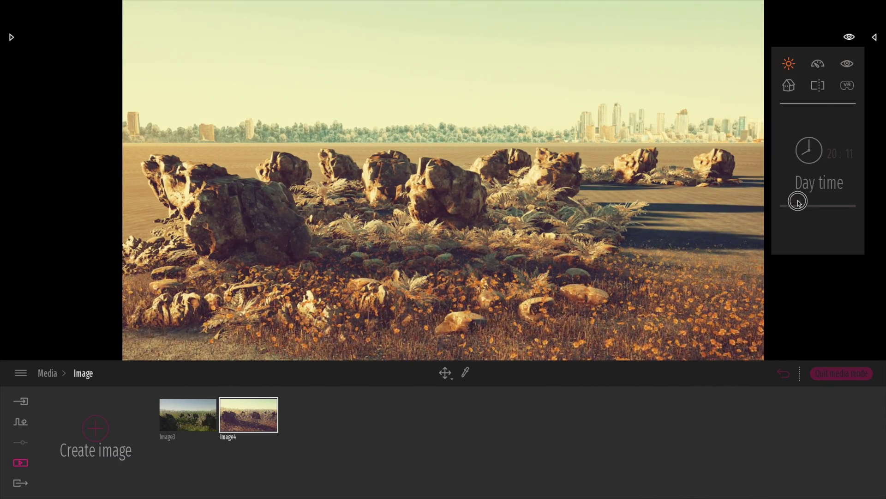
In Image4's weather settings, try cloudier weather, a season close to winter and lower vegetation growth
mouse_move(272, 440)
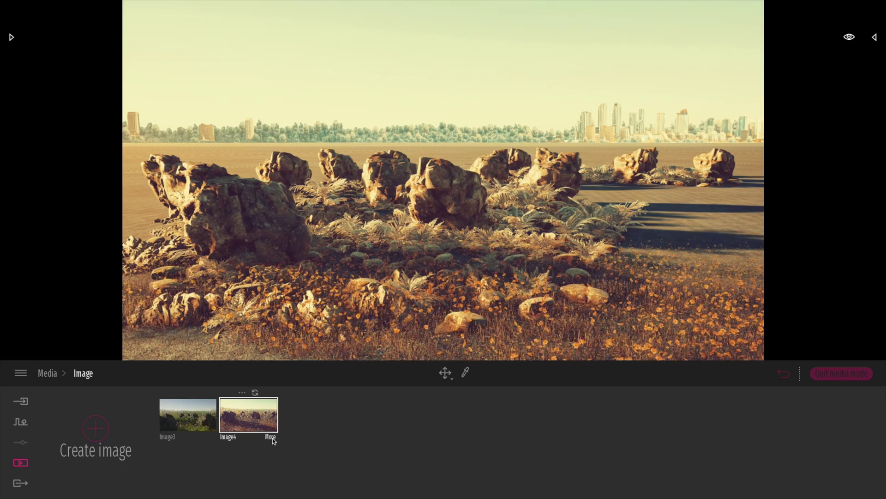
click(273, 438)
click(360, 435)
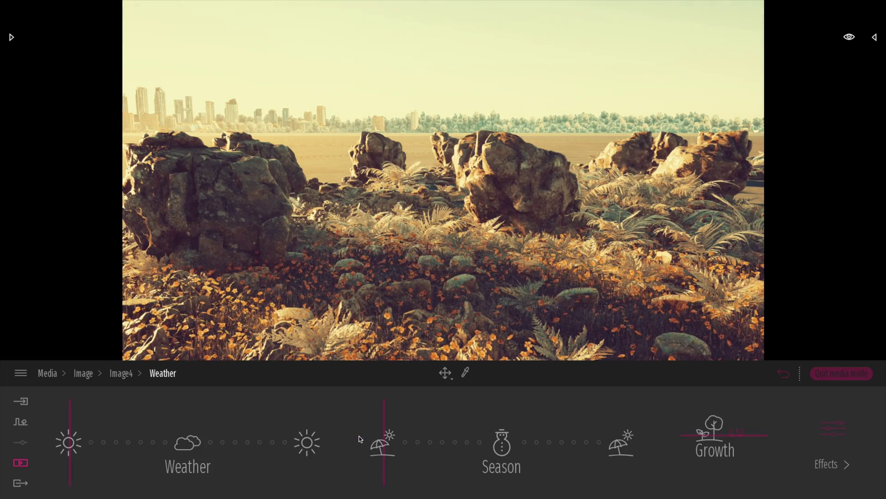
drag(74, 416, 168, 424)
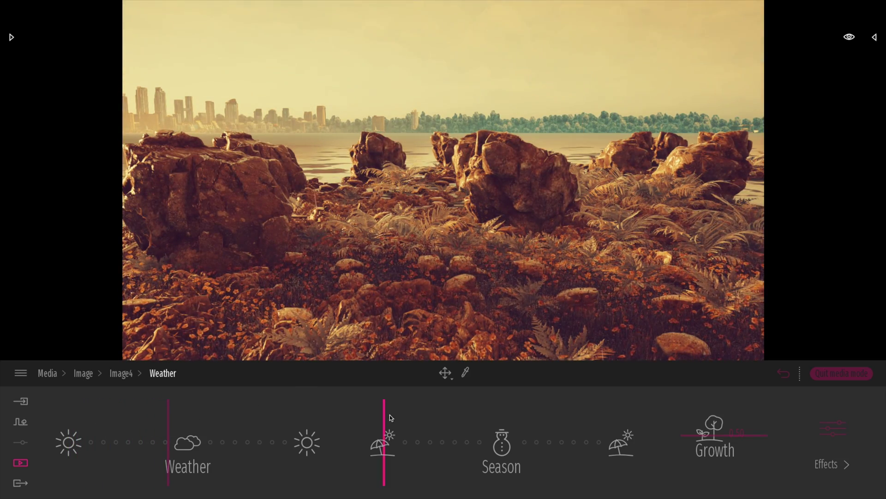
drag(385, 412, 477, 444)
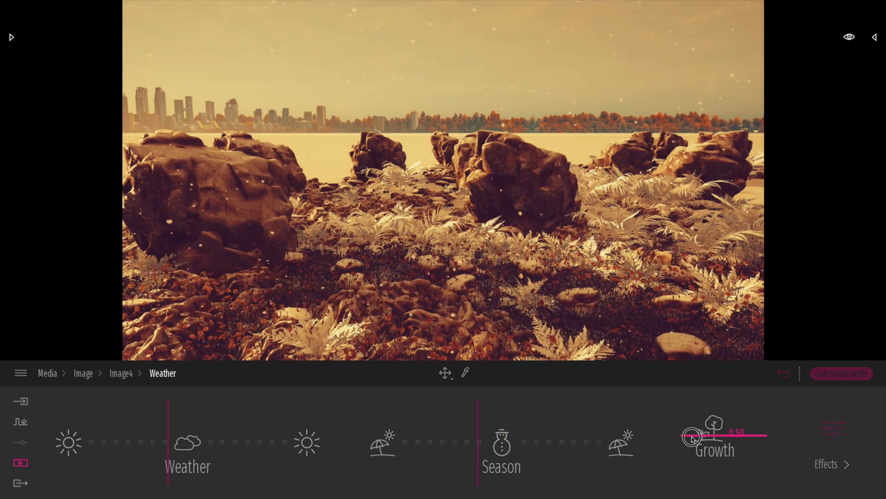
mouse_move(692, 437)
mouse_down()
mouse_move(694, 467)
mouse_move(697, 417)
mouse_move(697, 451)
mouse_up()
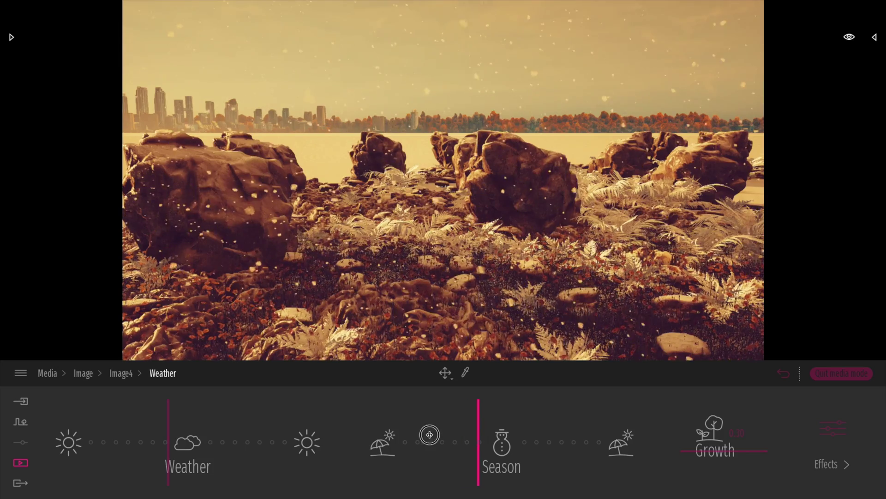
In Image4's weather settings, return the season to summer and the weather to nearly clear sun, and adjust the vegetation growth
drag(429, 435, 385, 439)
drag(172, 418, 84, 417)
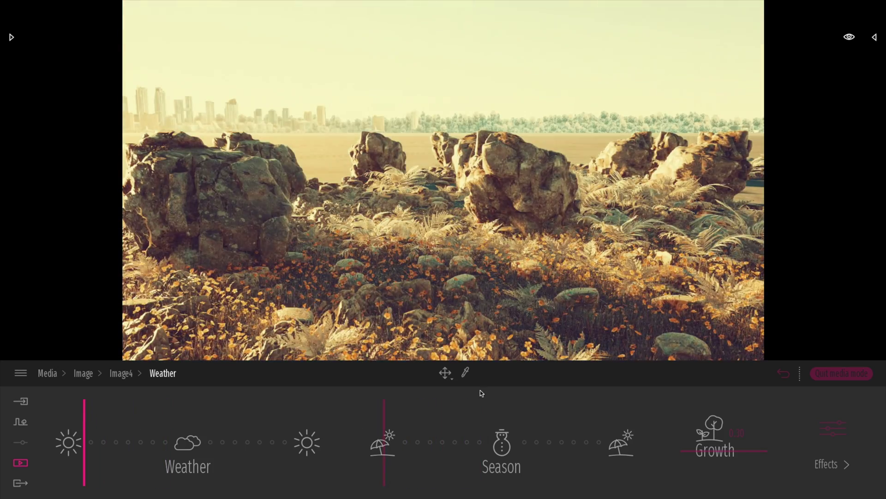
drag(689, 453, 684, 413)
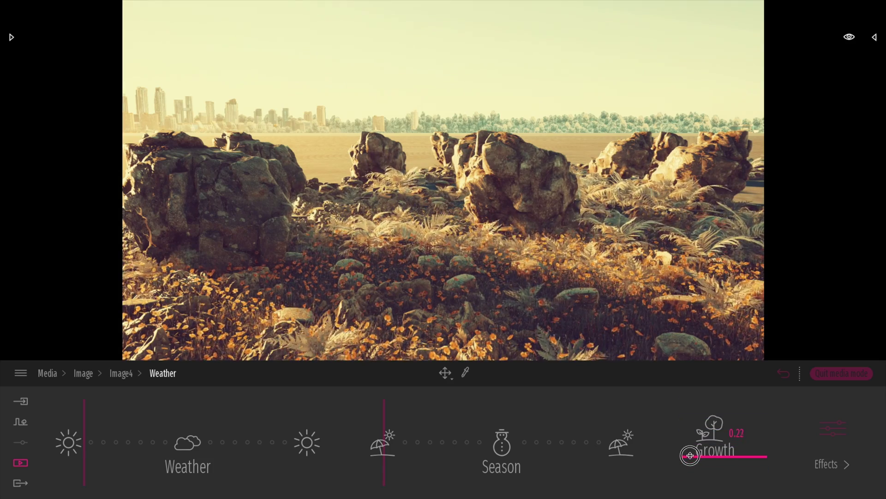
Look at Image4's weather effects and switch to Image3 to examine its rocks and flowers up close
click(836, 431)
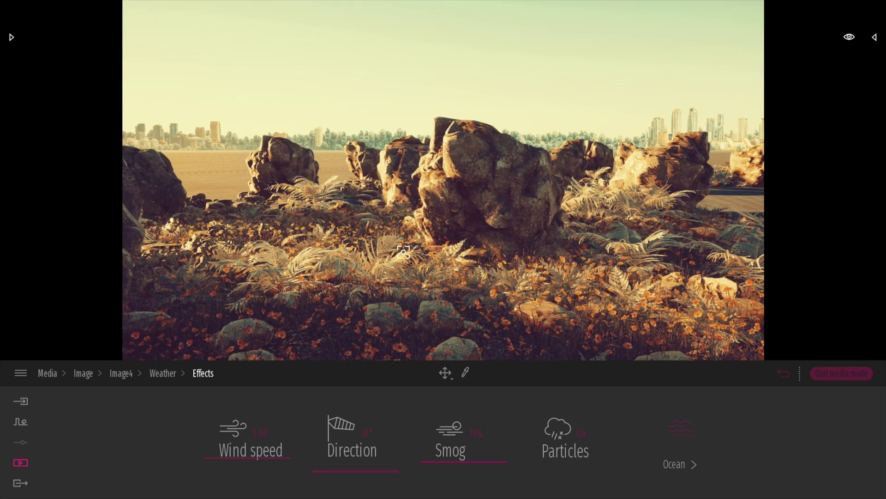
click(119, 374)
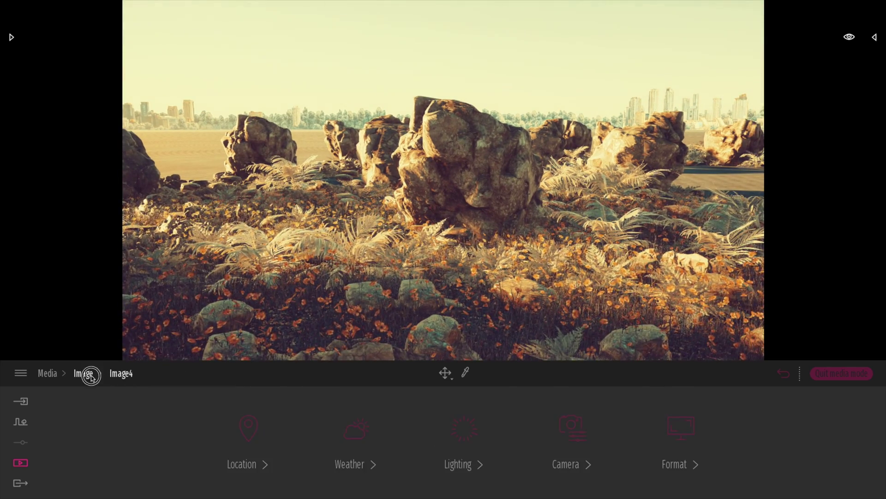
click(87, 374)
click(184, 420)
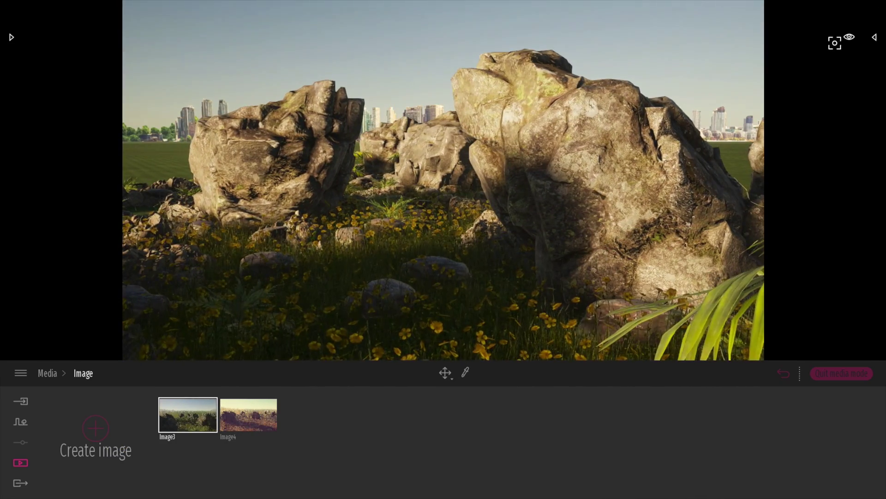
click(849, 37)
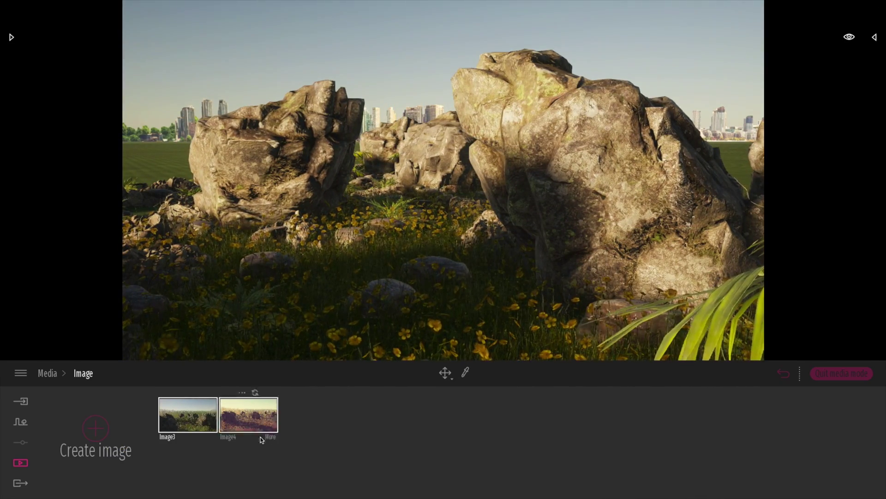
In Image3's lighting settings, raise the exposure and adjust the shadow distance, and view the rocks in the new light
click(201, 439)
click(470, 430)
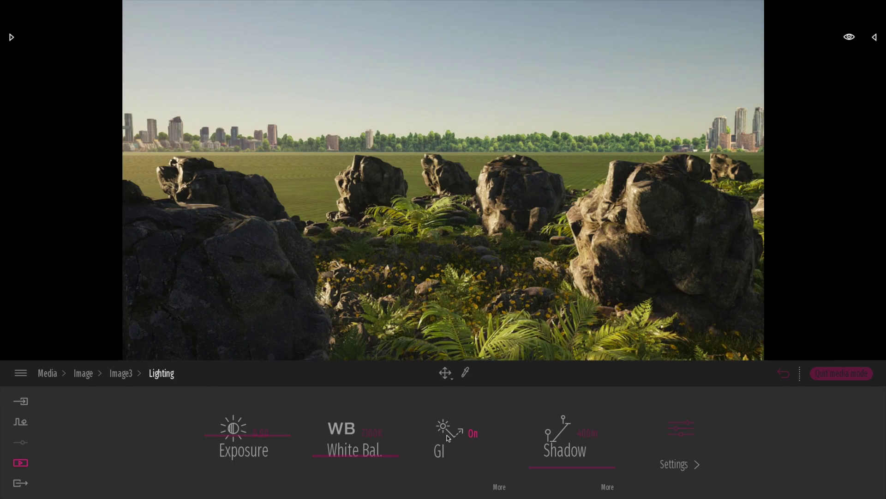
drag(212, 443, 211, 425)
drag(540, 456, 548, 476)
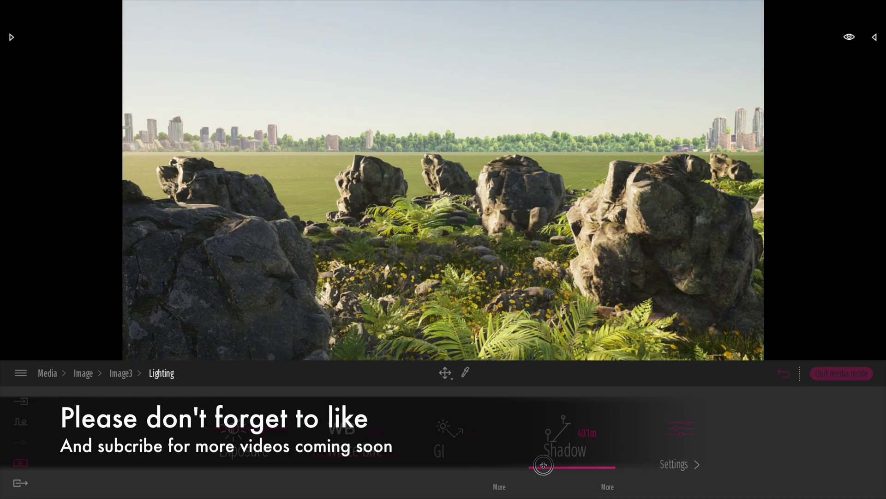
key(a)
right_drag(475, 255, 363, 260)
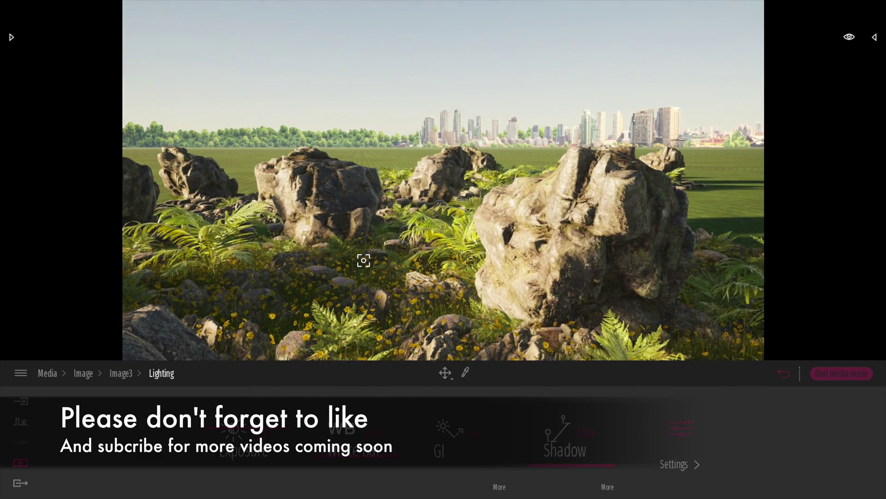